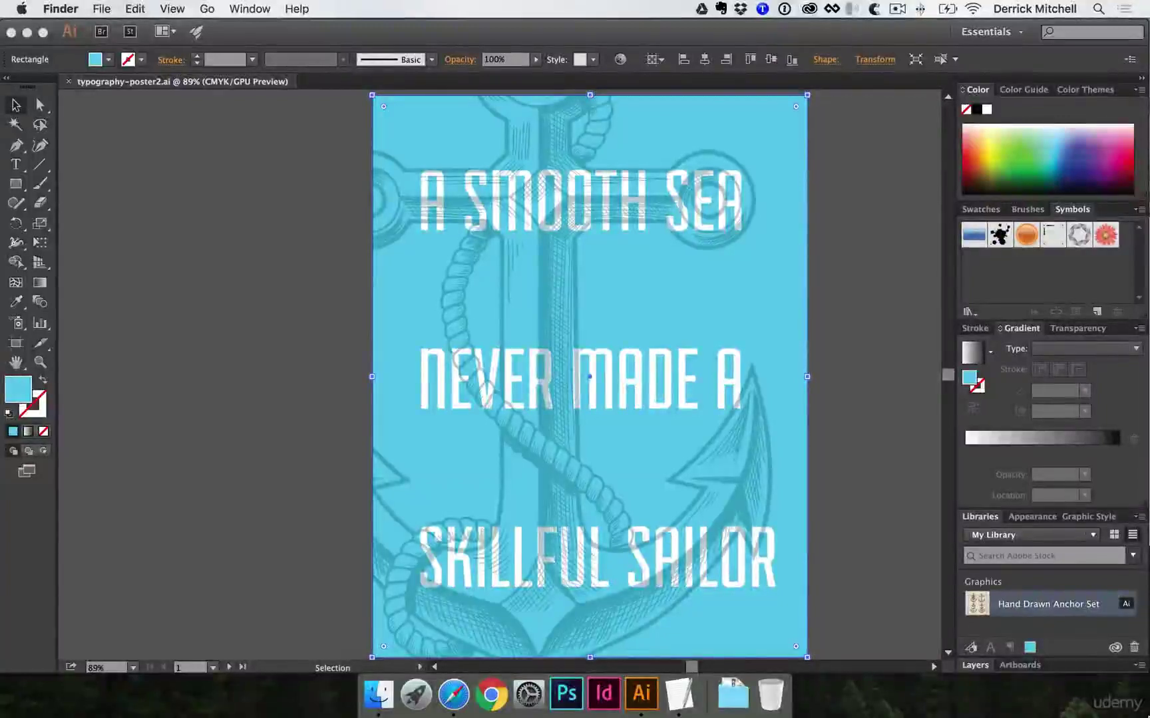
Step: Pan across the dark, sea-photo and light-sky poster artboards, then deselect the background
click(861, 458)
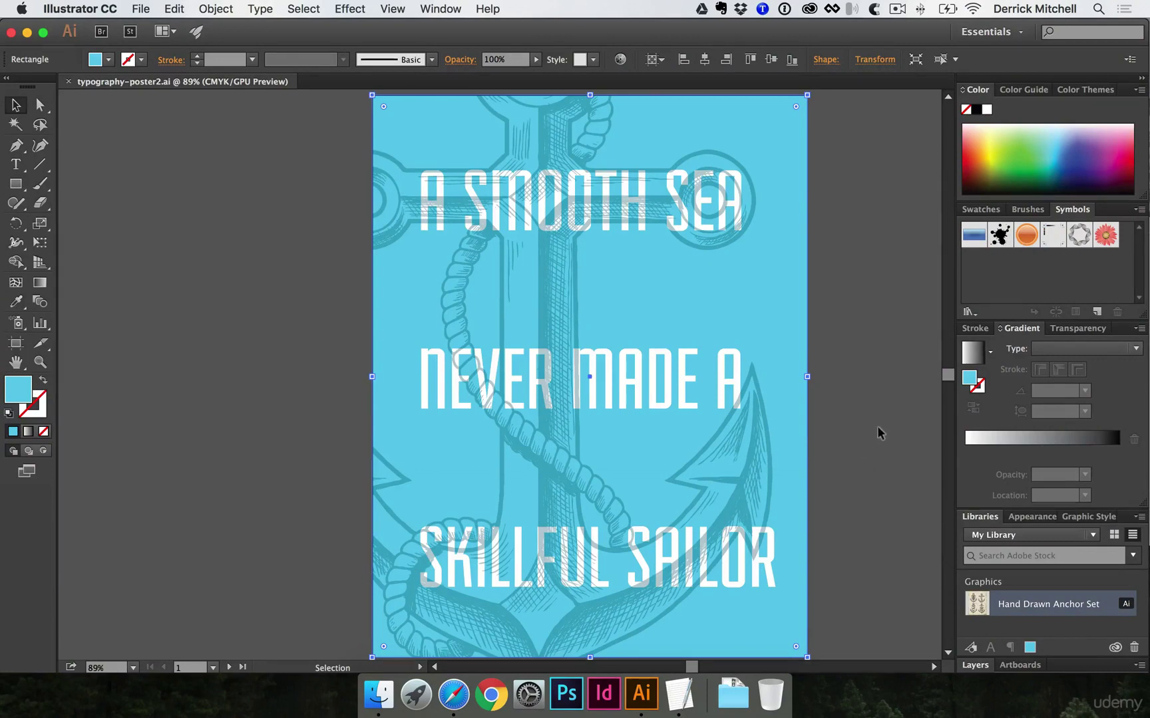
drag(877, 433, 665, 381)
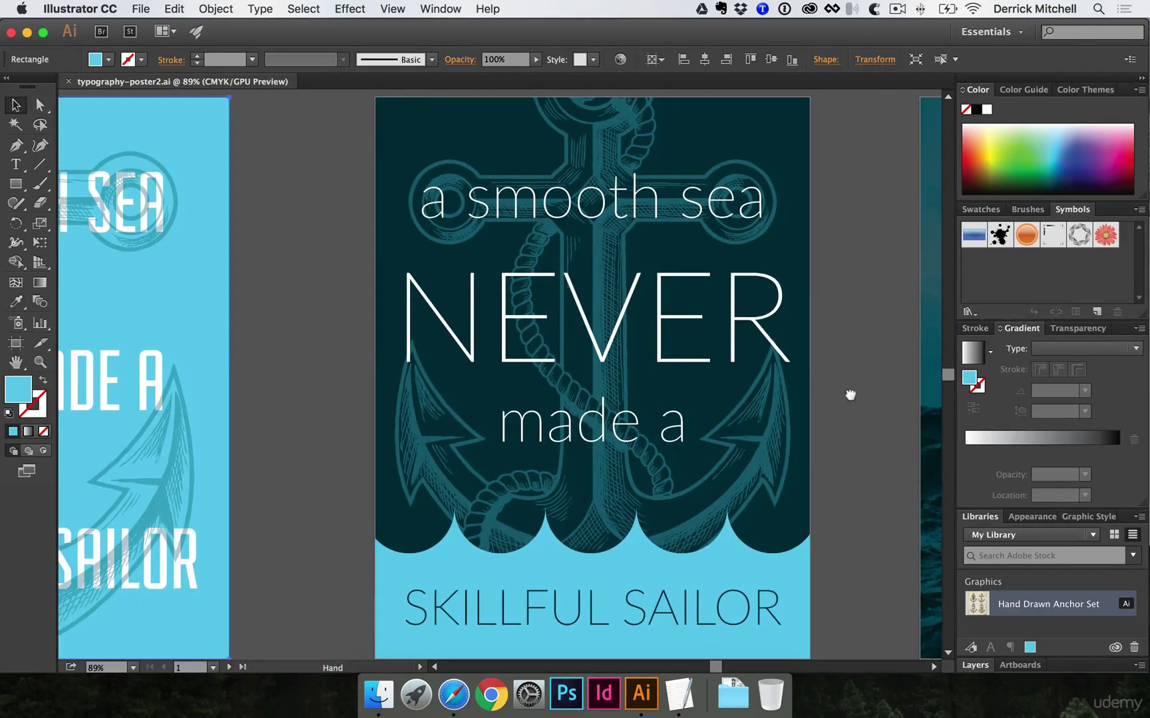
drag(850, 395, 553, 395)
drag(850, 395, 609, 380)
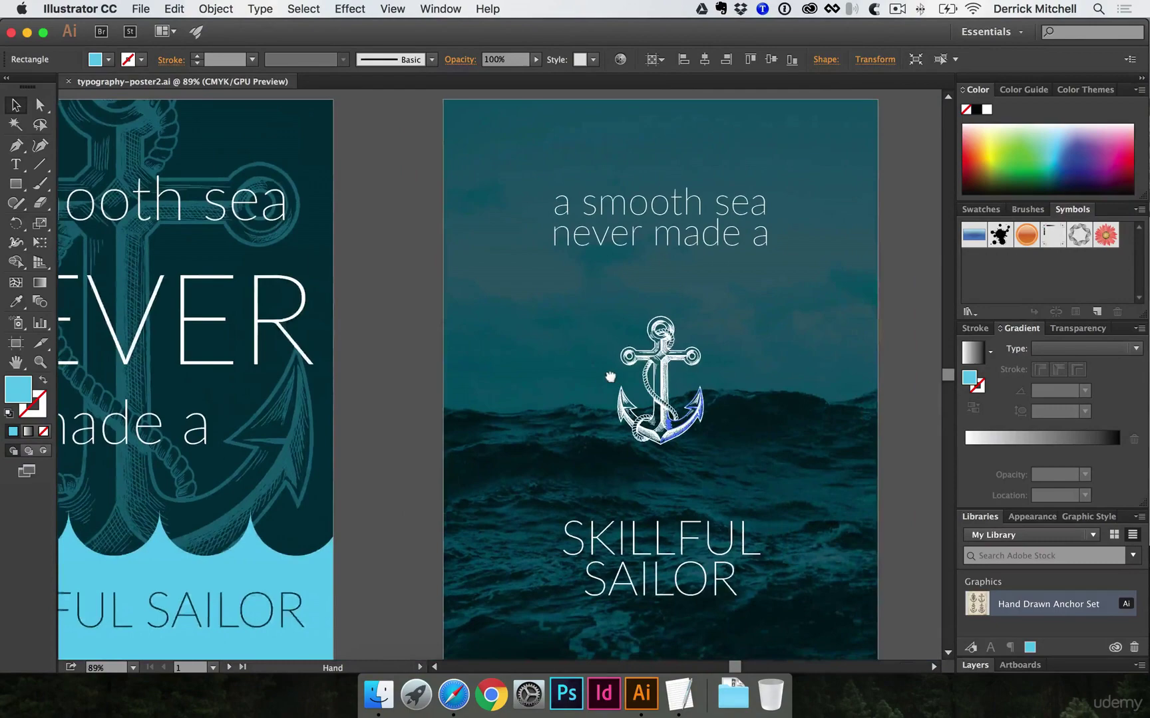
drag(827, 377, 534, 336)
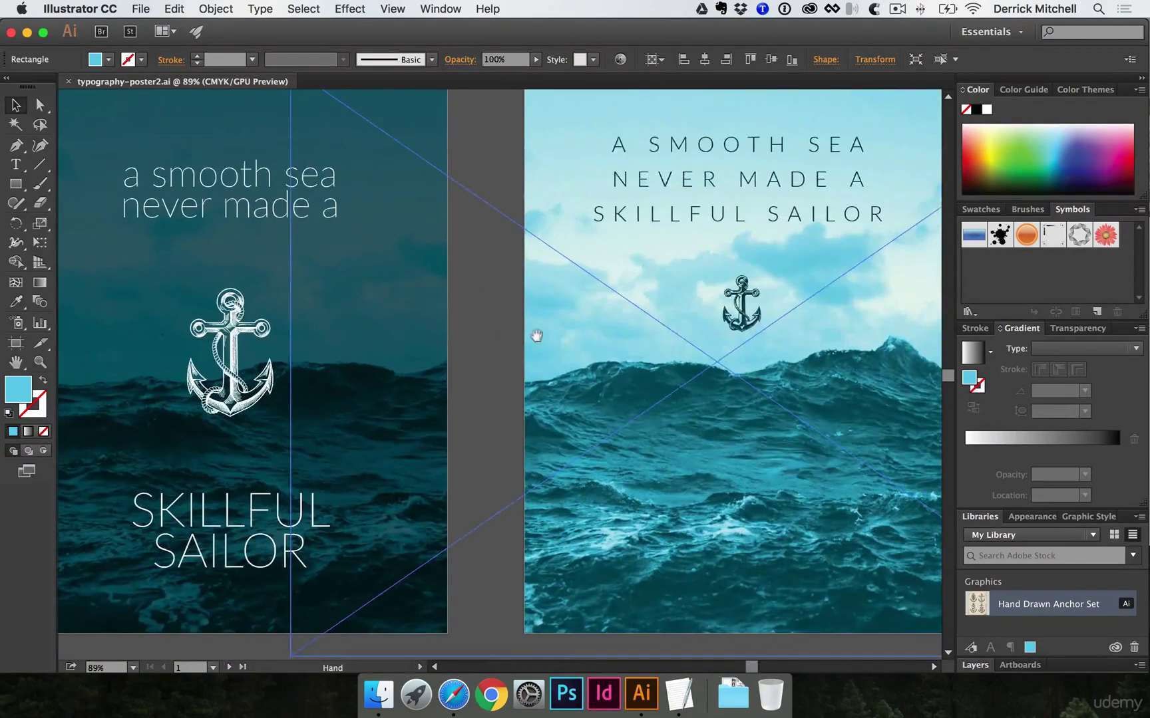
drag(622, 332, 570, 335)
click(861, 340)
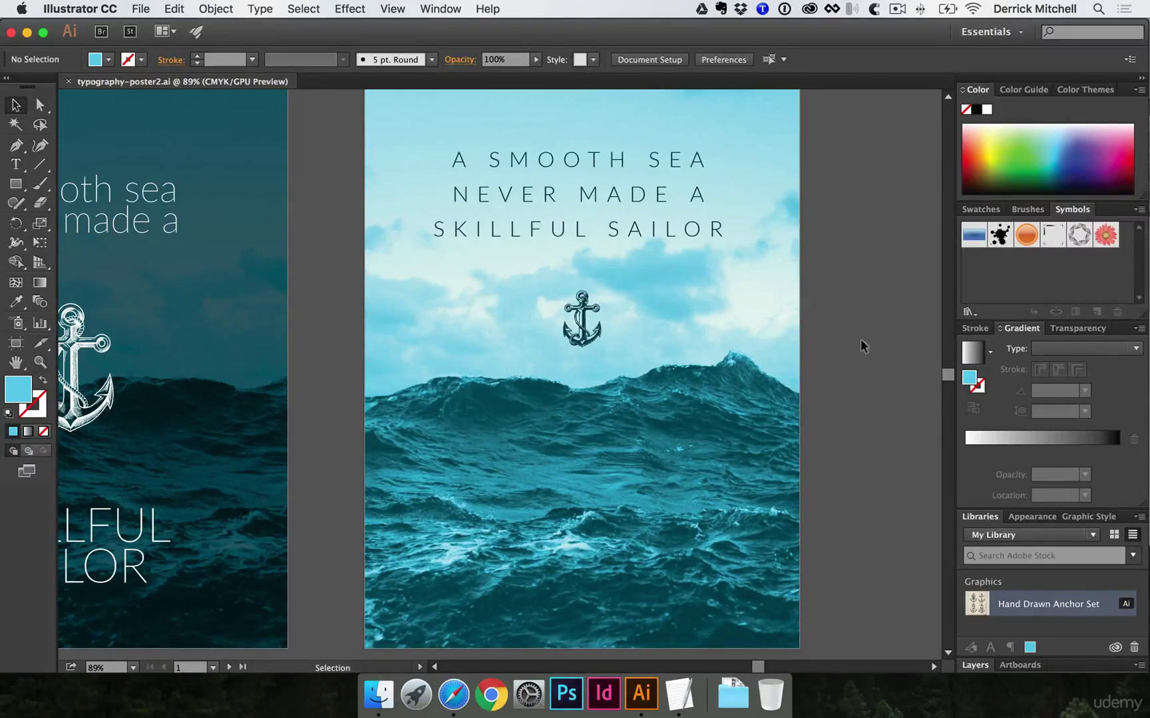
Step: Zoom out one step and pan back to the light-blue A SMOOTH SEA poster
key(ctrl+minus)
mouse_move(687, 337)
mouse_down()
mouse_move(451, 389)
mouse_move(825, 376)
mouse_up()
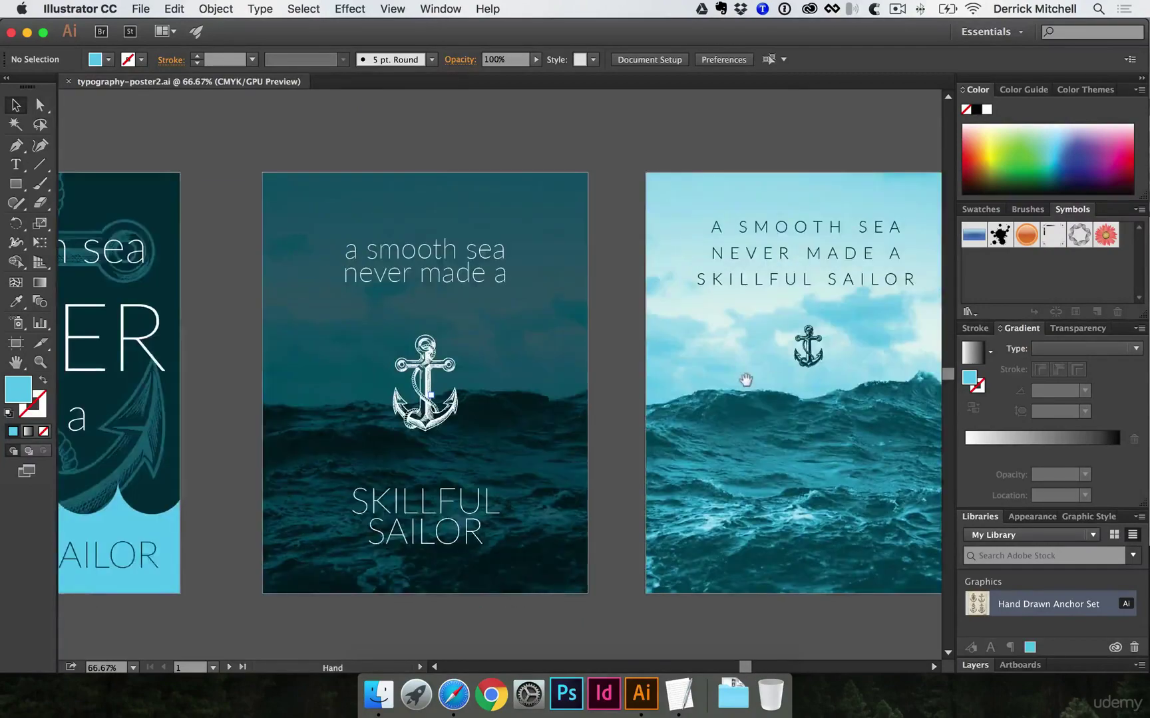
drag(357, 358, 838, 362)
drag(407, 359, 775, 340)
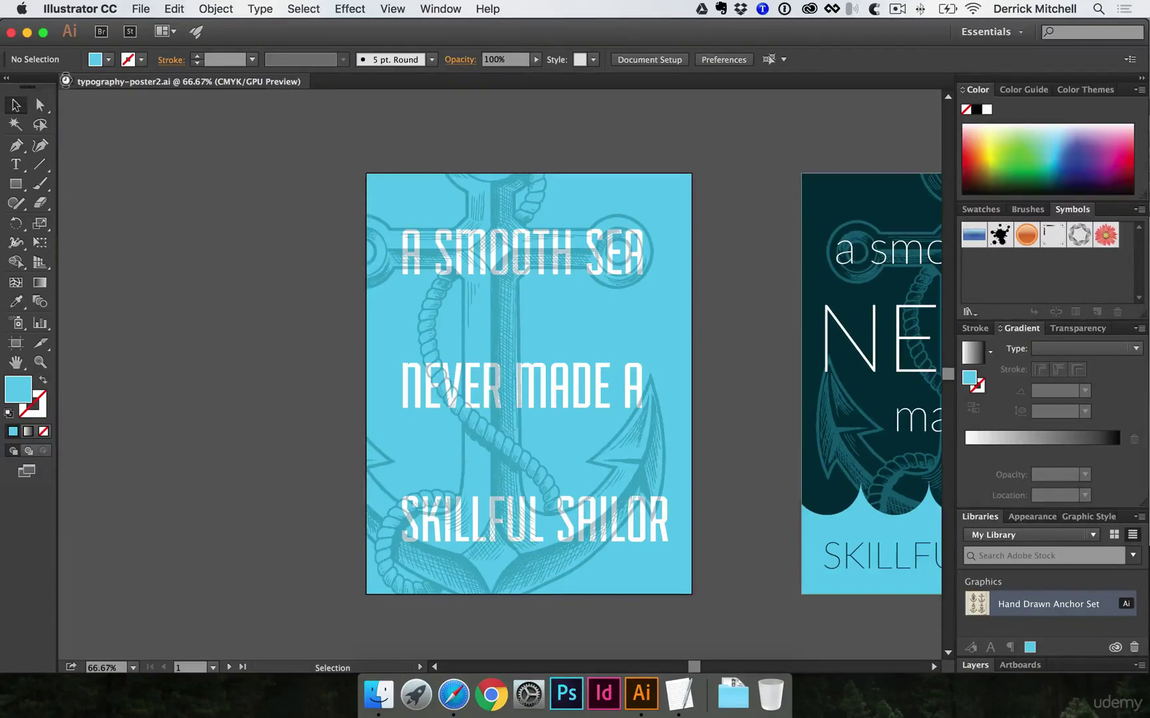
Step: Close the poster file and create a new blank Letter-size document, Untitled-6
click(70, 82)
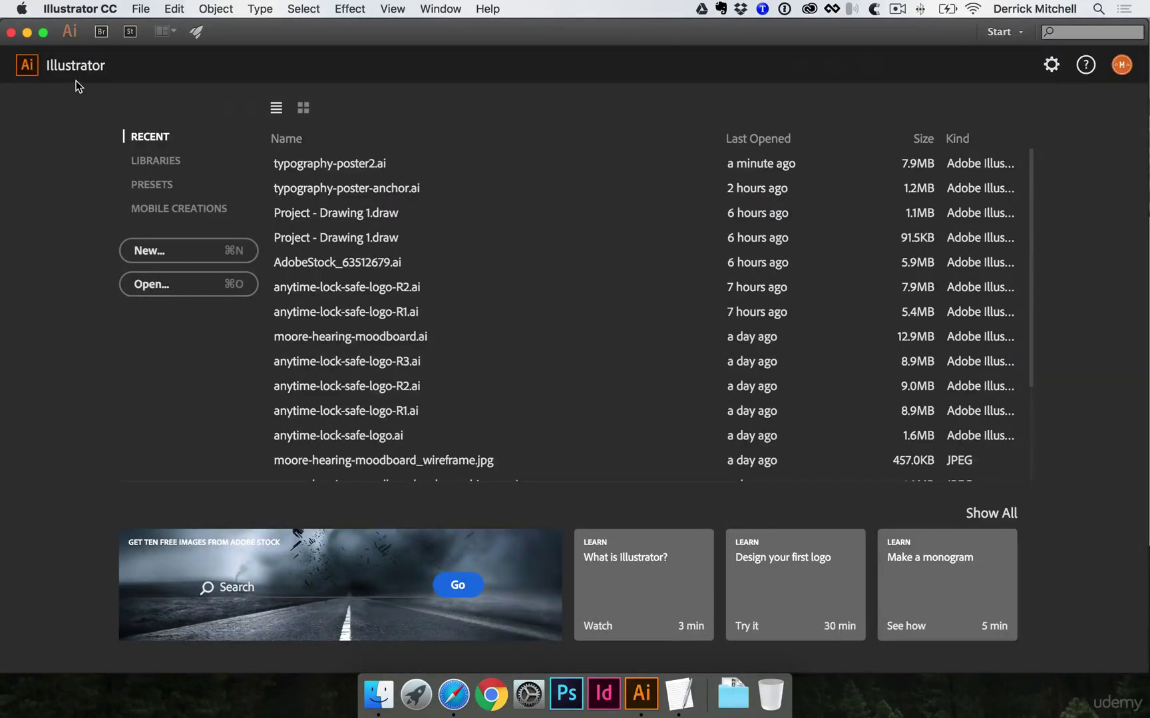
click(153, 186)
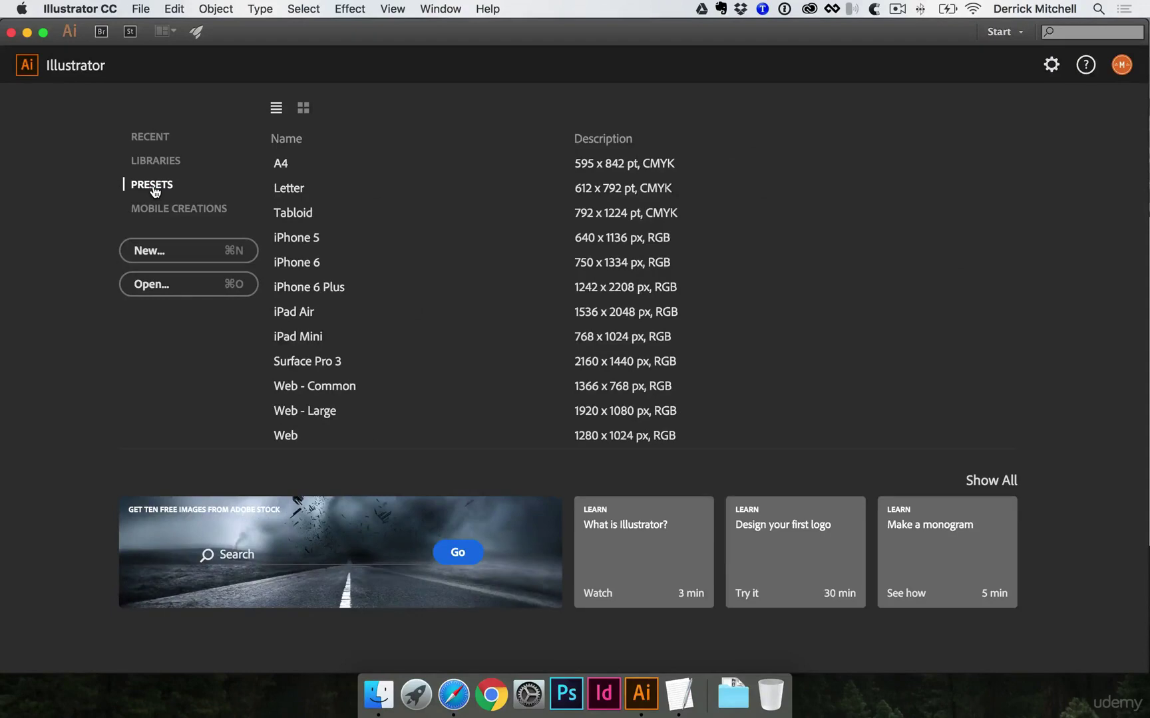
click(287, 191)
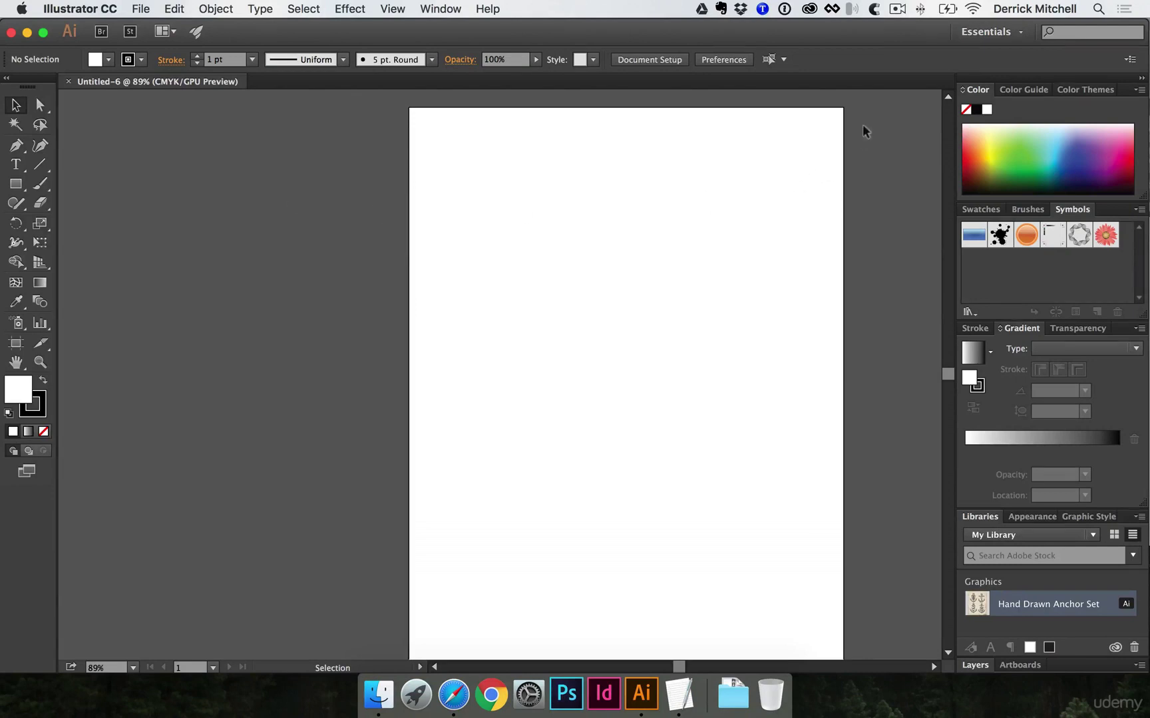
Step: Reset the Essentials workspace, then close the floating Libraries panel from the dock
click(1004, 34)
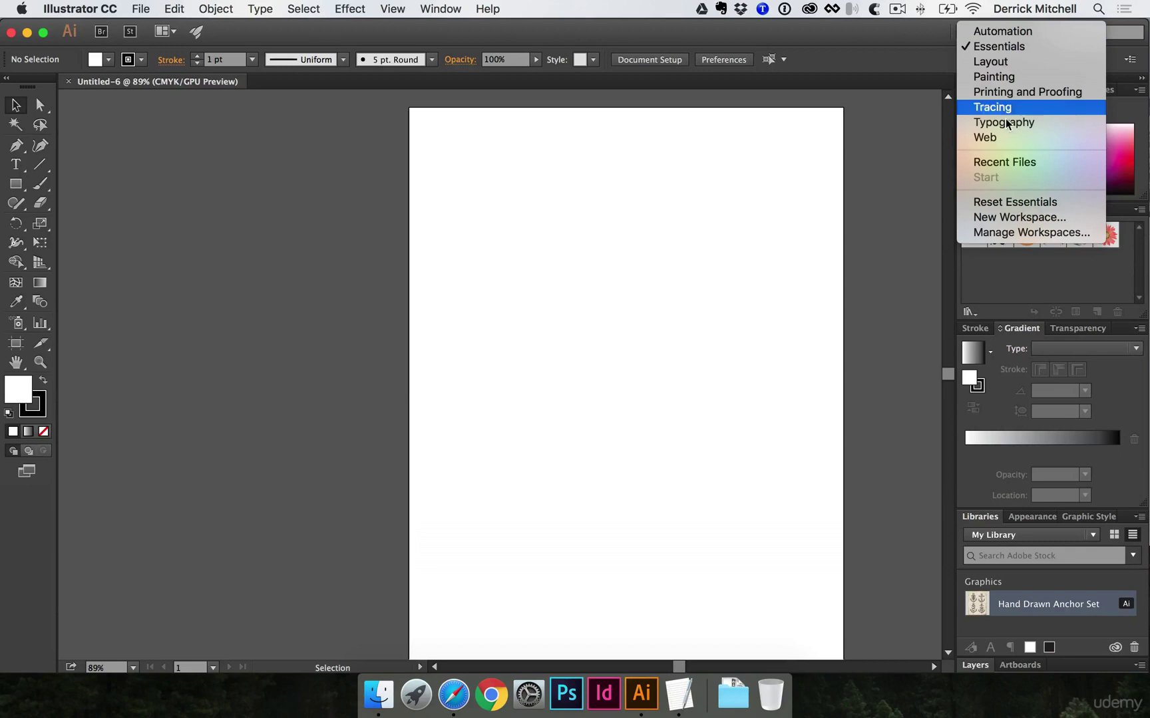
click(1000, 201)
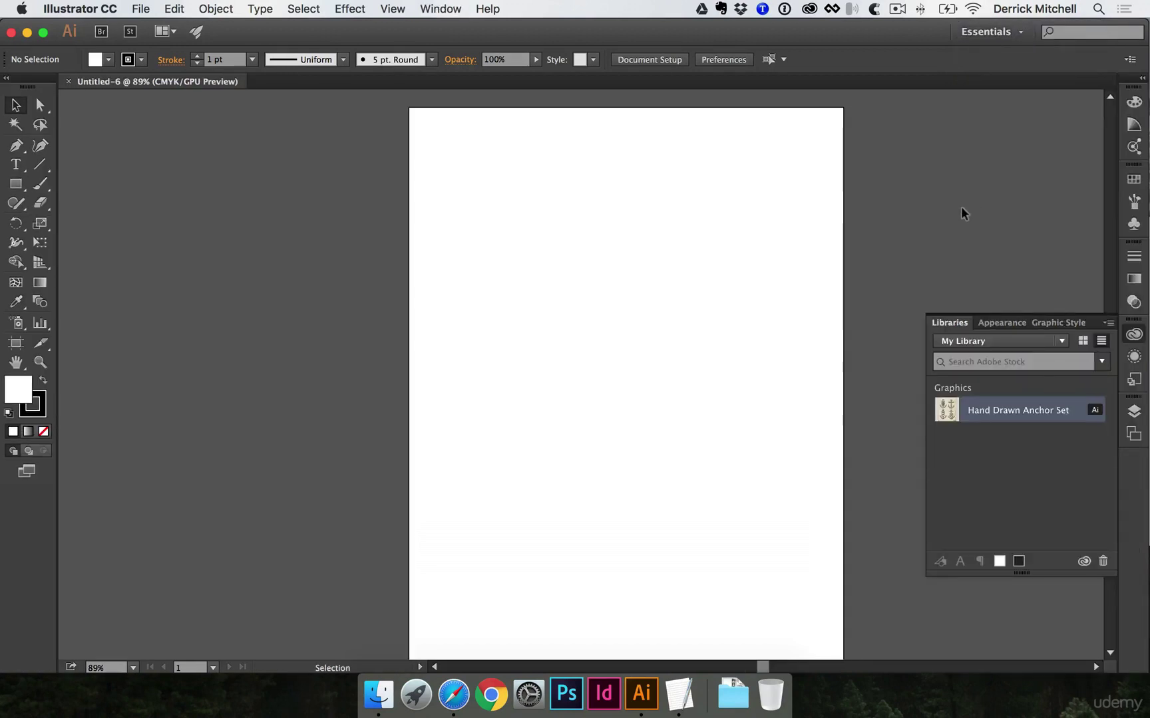
click(1134, 334)
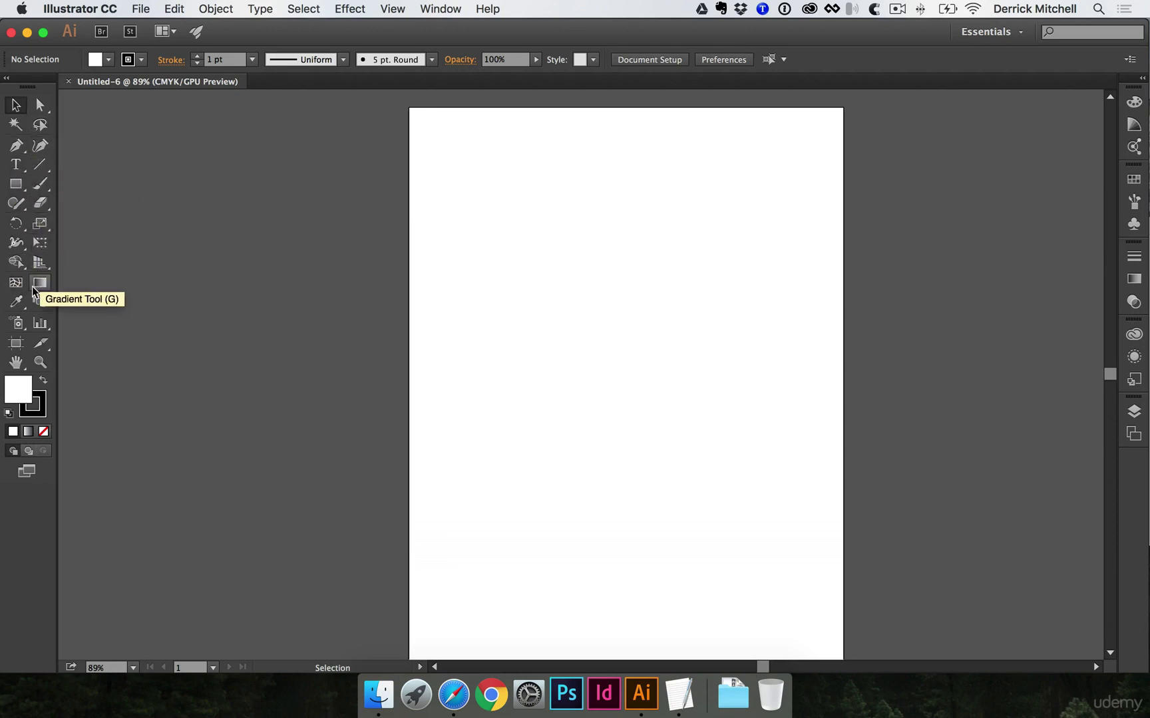
Step: View the Rectangle tool flyout, return to the Selection tool, and show the Window menu
click(19, 188)
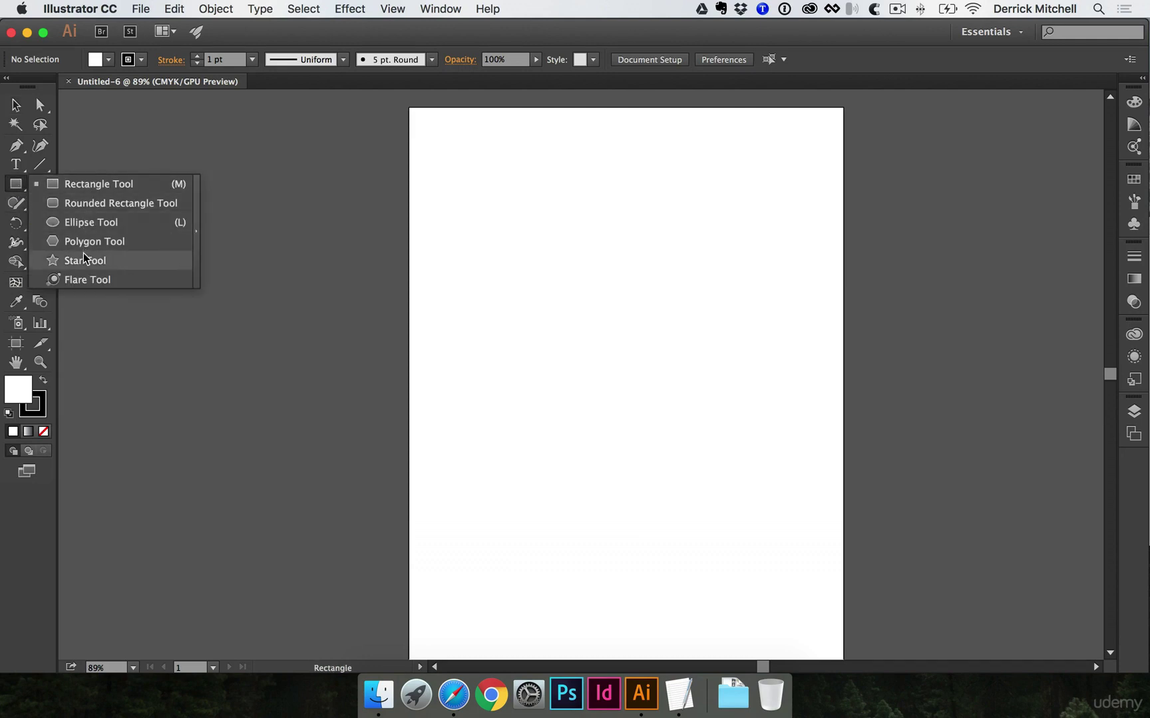
click(14, 106)
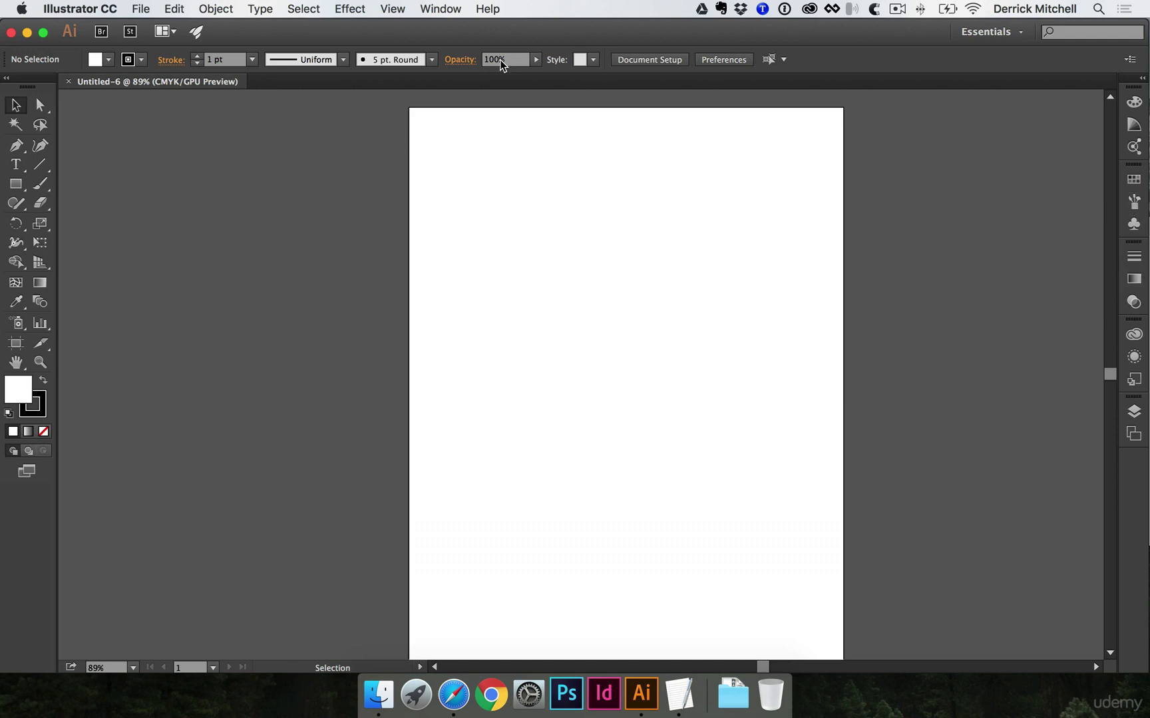
click(441, 8)
mouse_move(458, 82)
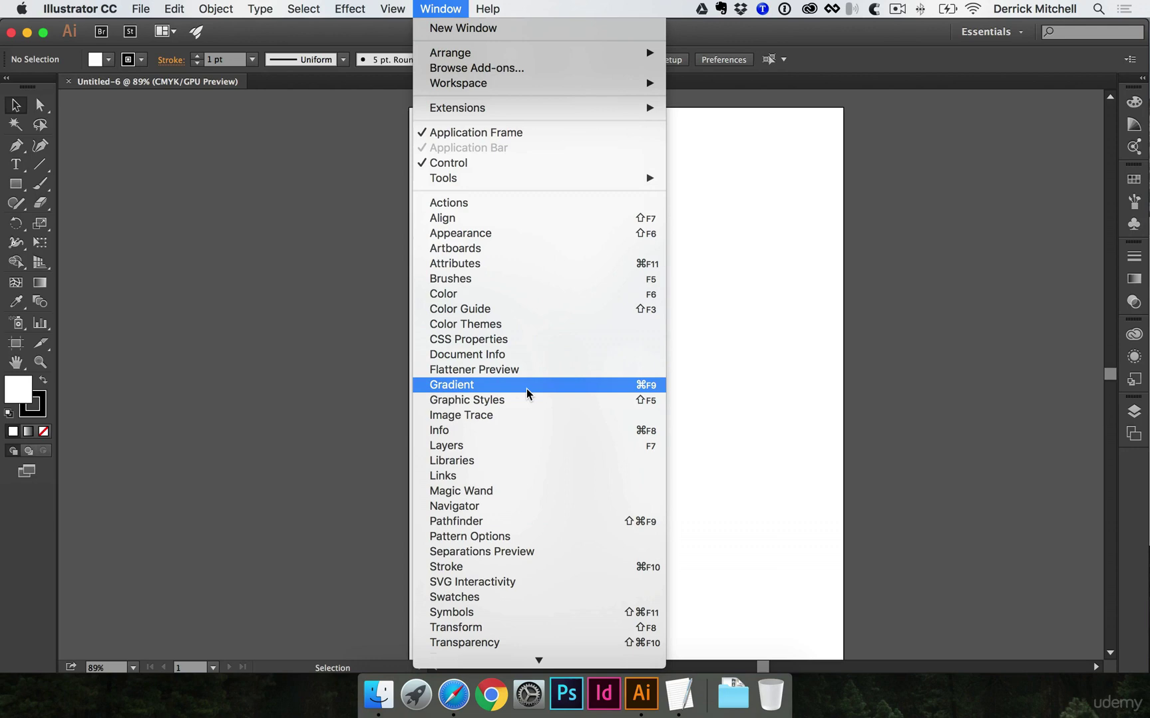
Step: Dismiss the Window menu and toggle the dock panels expanded, collapsed, then expanded
click(809, 303)
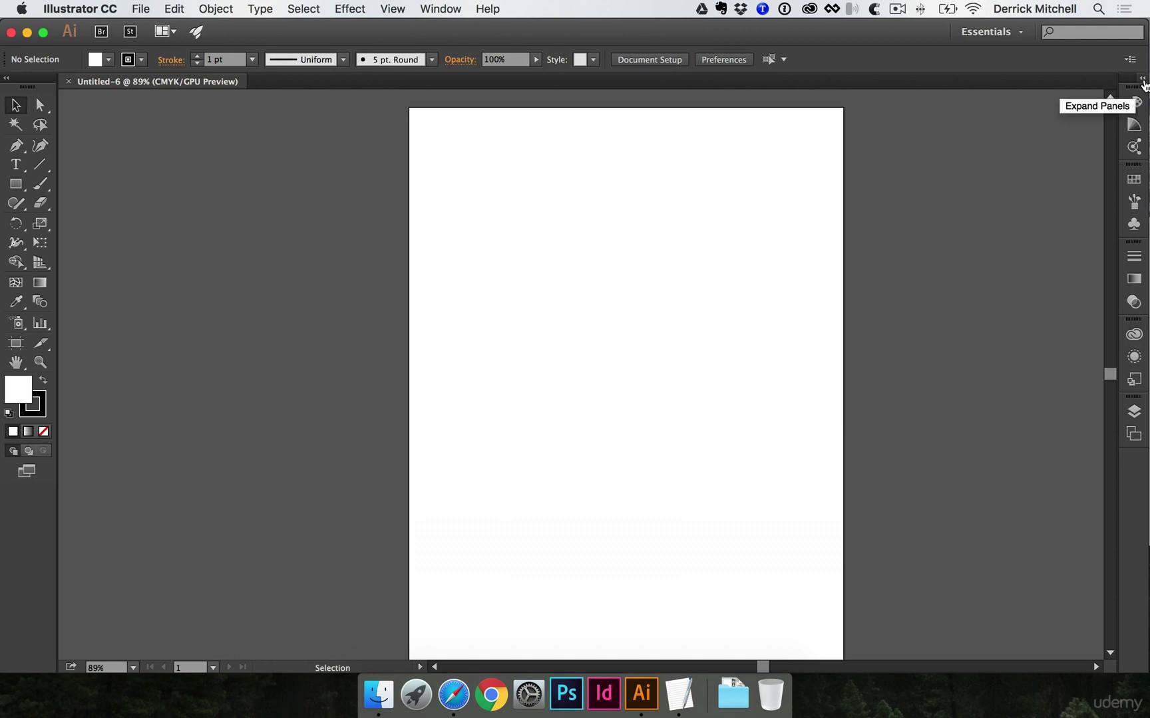
click(1144, 84)
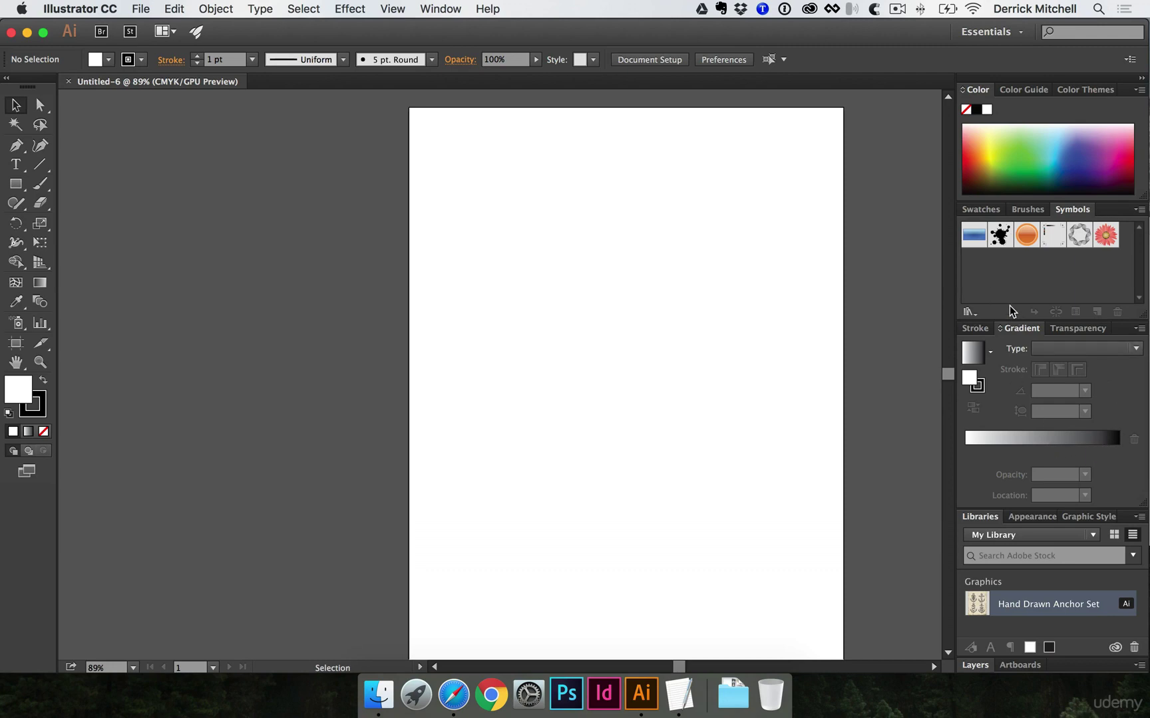
click(1142, 79)
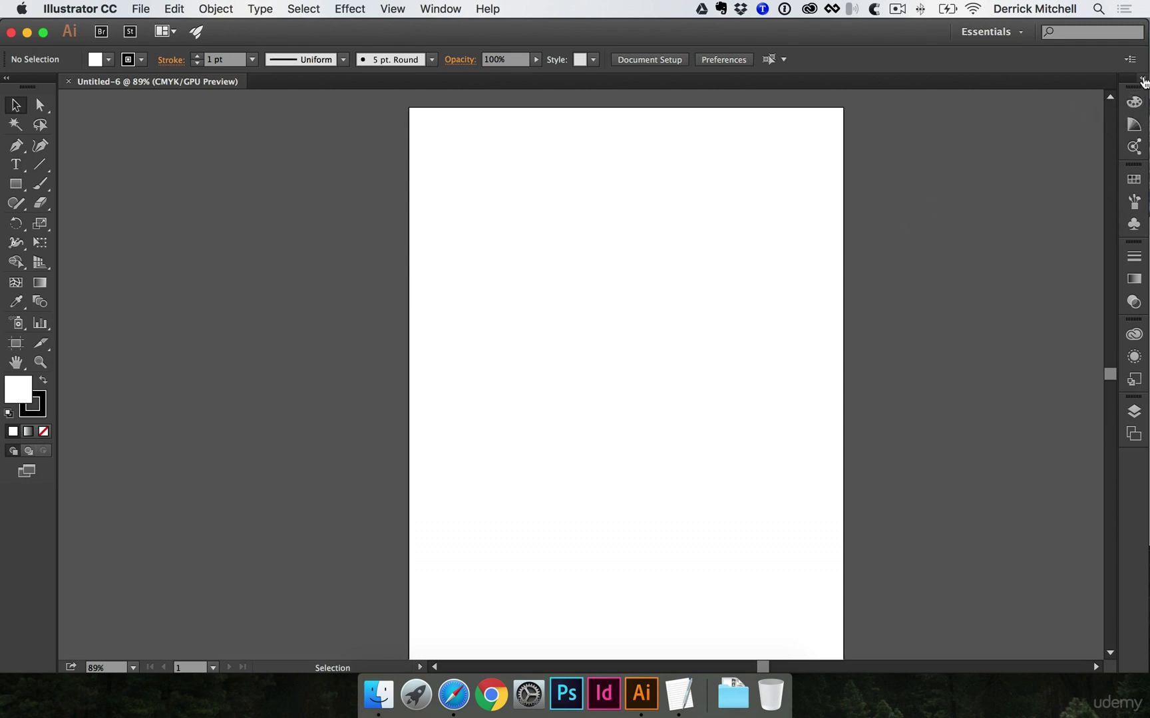
click(1143, 78)
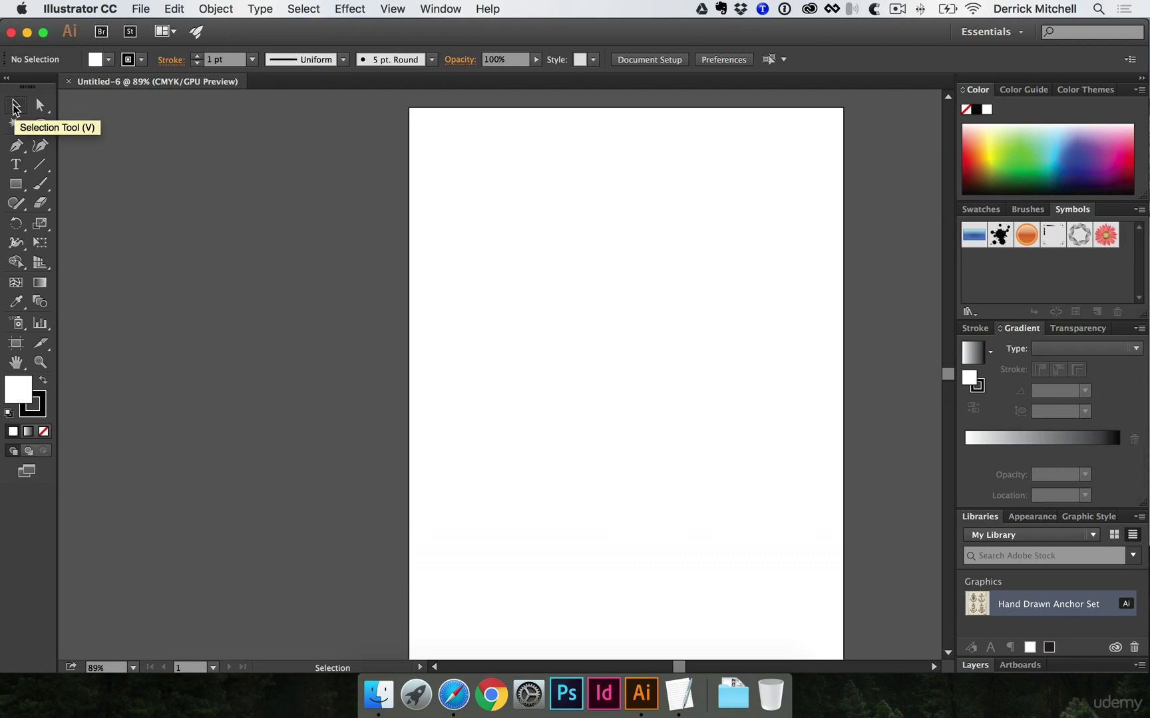
key(m)
drag(124, 131, 318, 282)
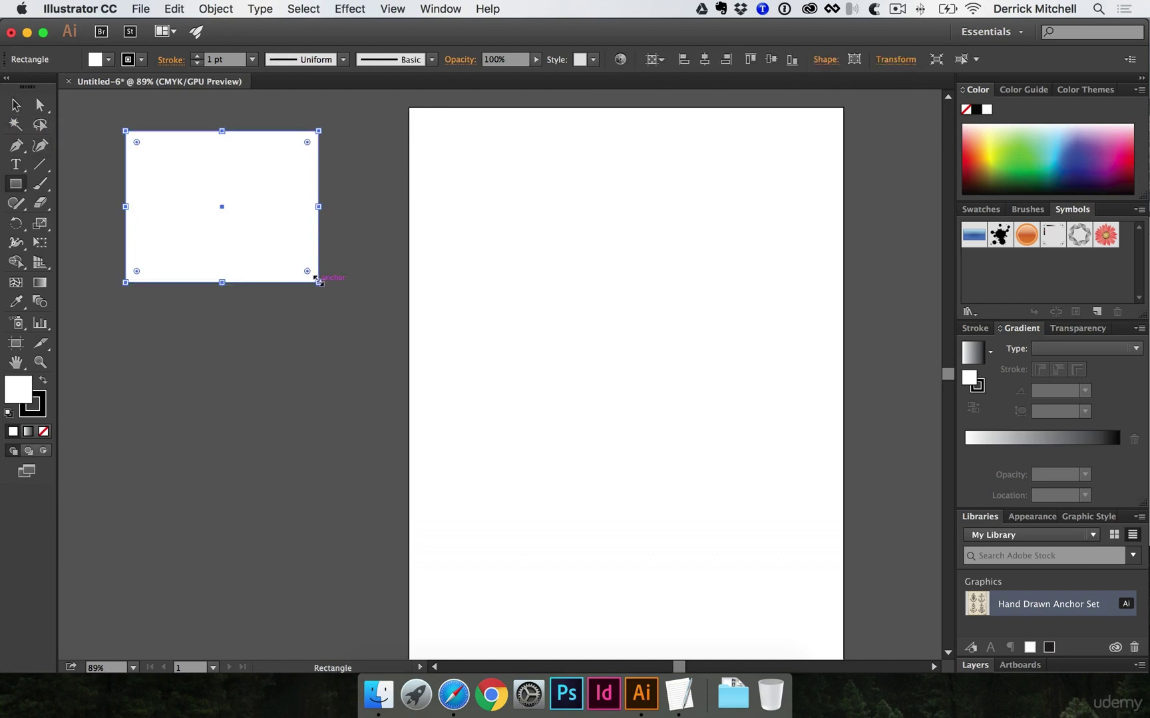
key(v)
click(1001, 159)
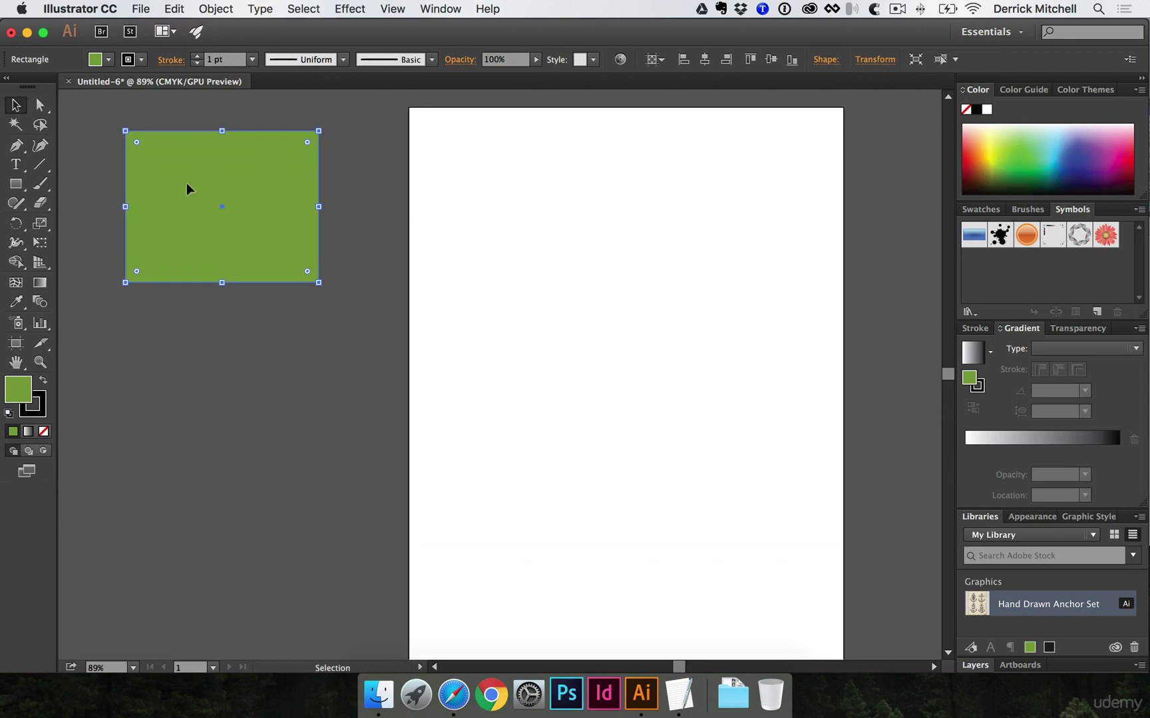
mouse_move(201, 147)
mouse_down()
mouse_move(440, 311)
mouse_move(330, 212)
mouse_move(567, 441)
mouse_move(530, 395)
mouse_move(306, 389)
mouse_up()
click(1095, 154)
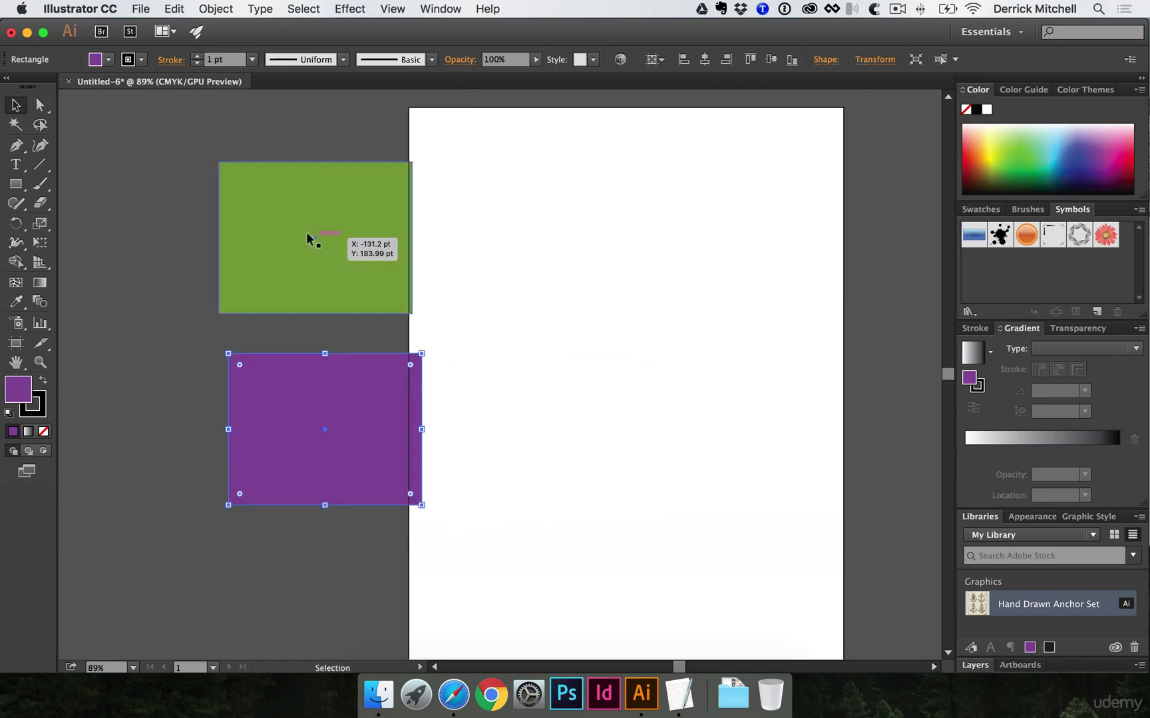
drag(307, 232, 499, 239)
drag(298, 451, 390, 321)
shift+click(553, 290)
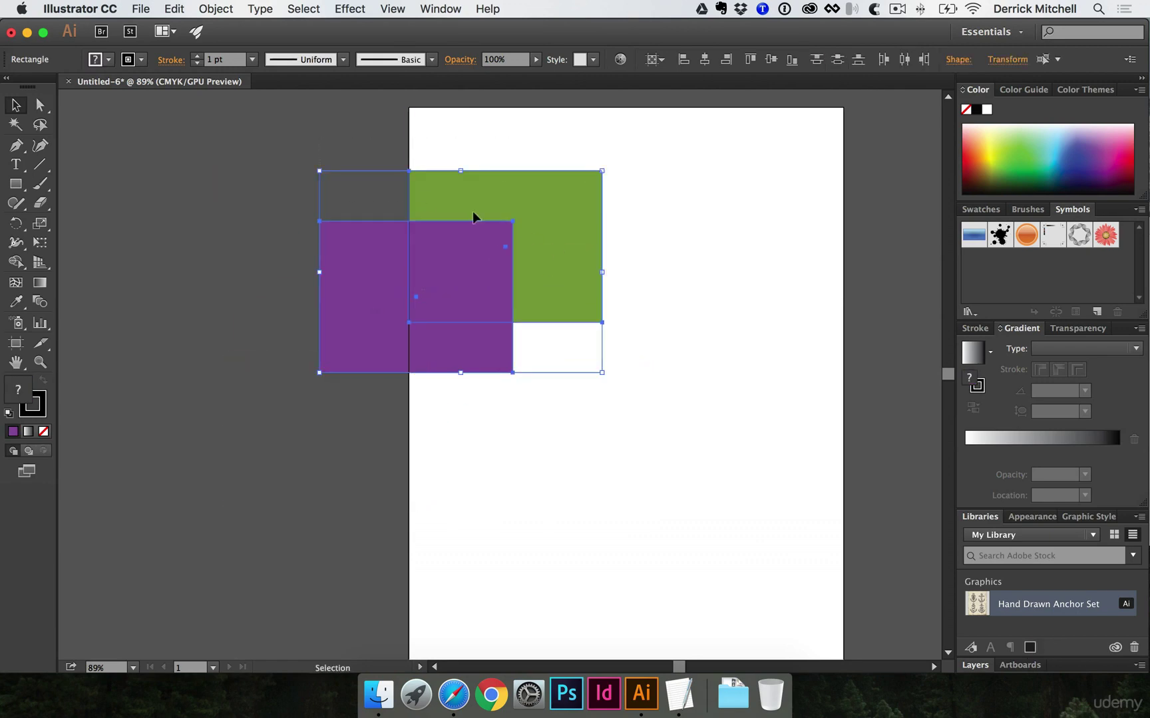
drag(259, 147, 590, 329)
drag(558, 269, 317, 227)
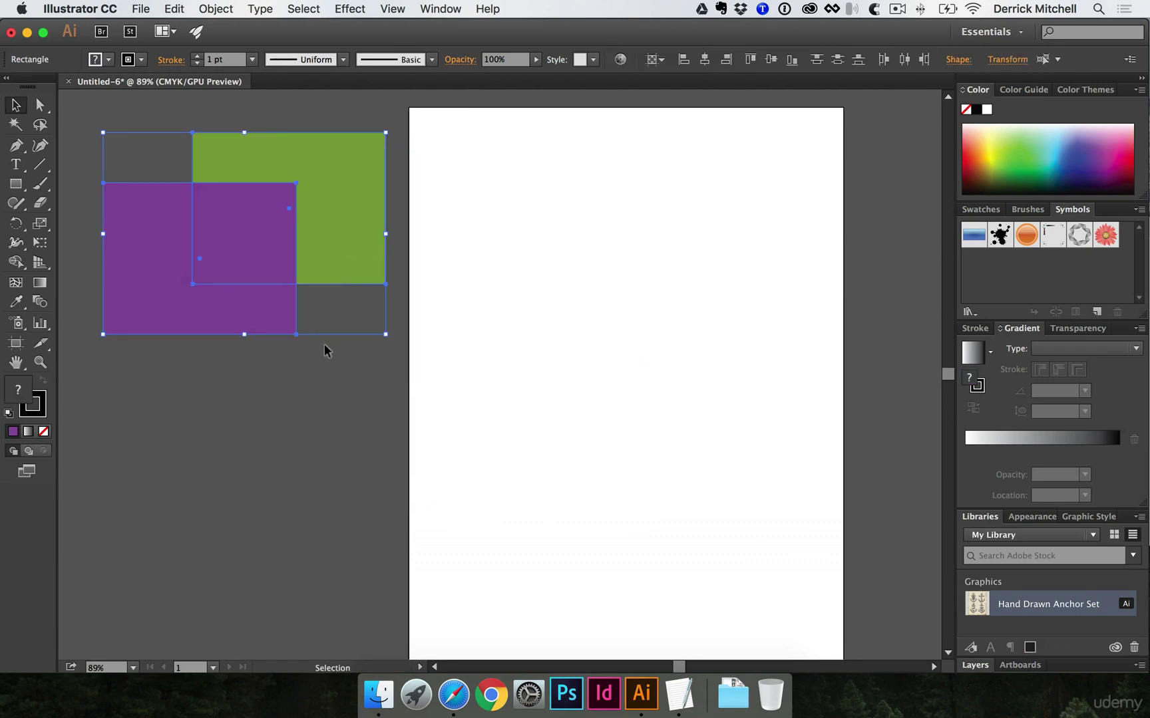
click(270, 386)
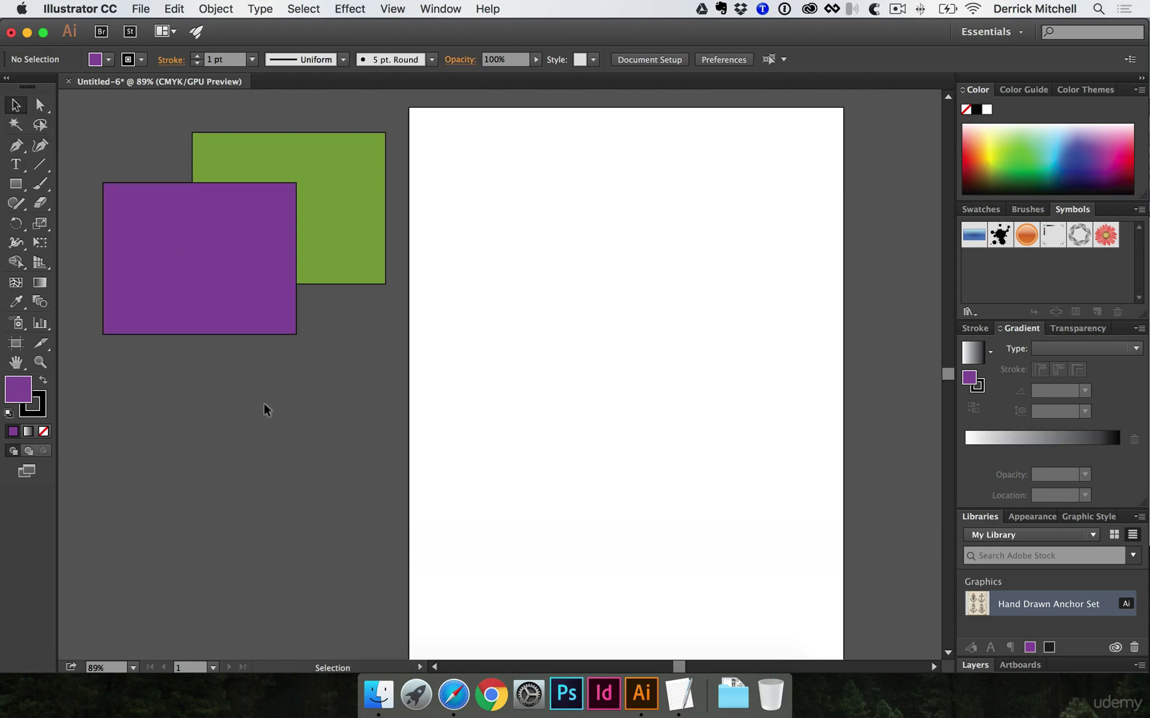
drag(156, 152, 365, 309)
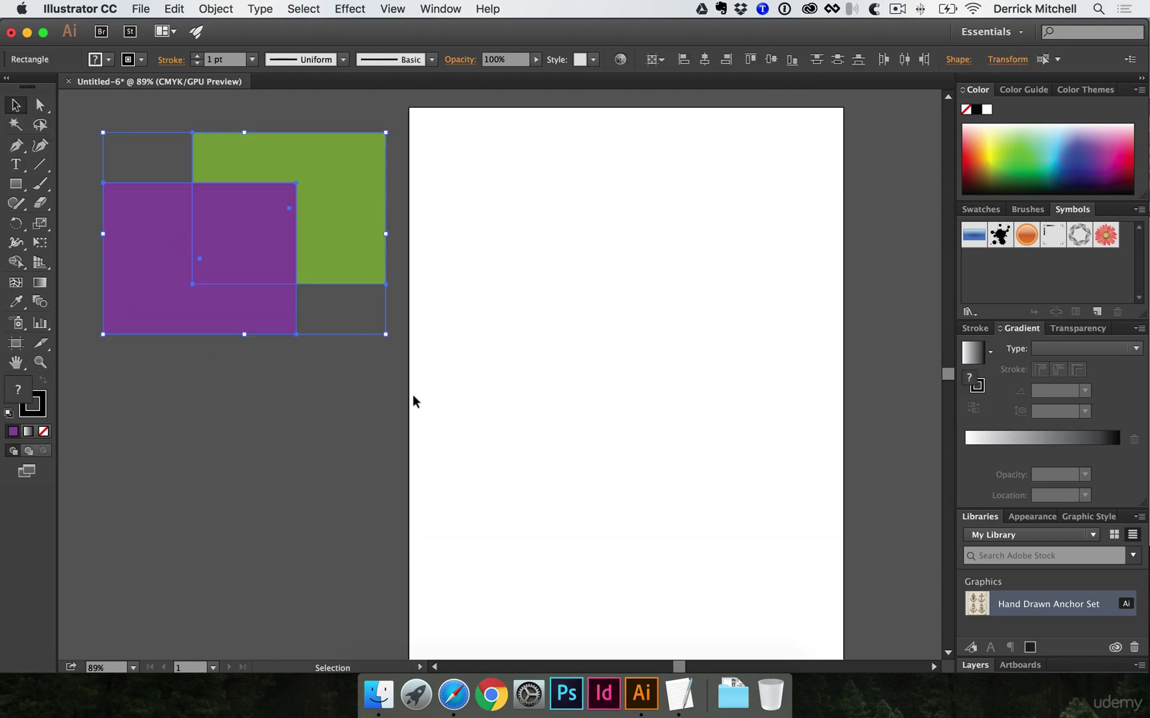
click(300, 429)
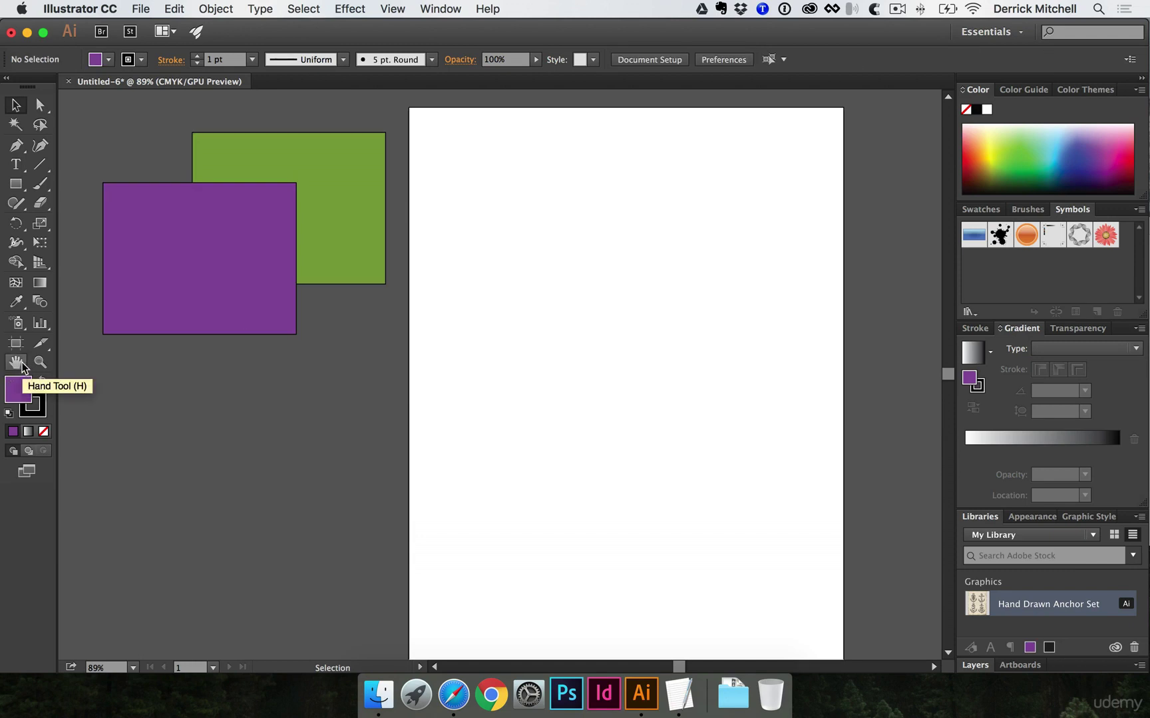
Step: Pan the blank artboard left with the Hand tool, then with Space while the Type tool is active
click(16, 362)
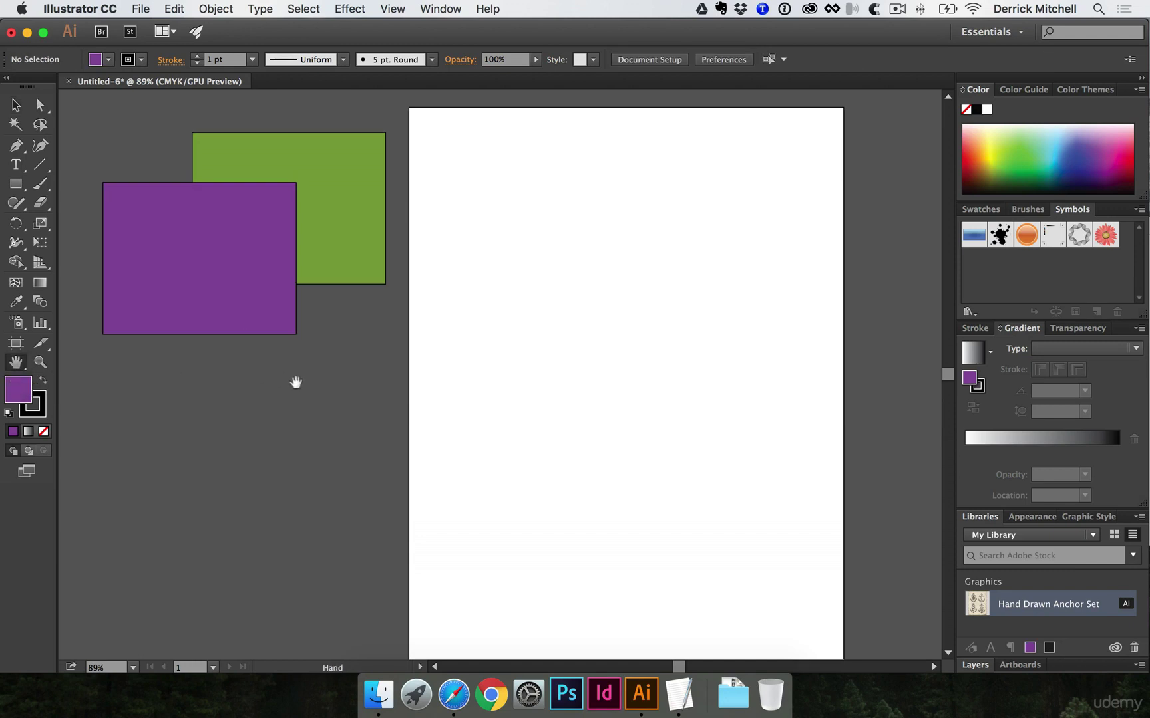
drag(473, 367, 472, 350)
mouse_move(583, 333)
mouse_down()
mouse_move(332, 334)
mouse_move(377, 328)
mouse_up()
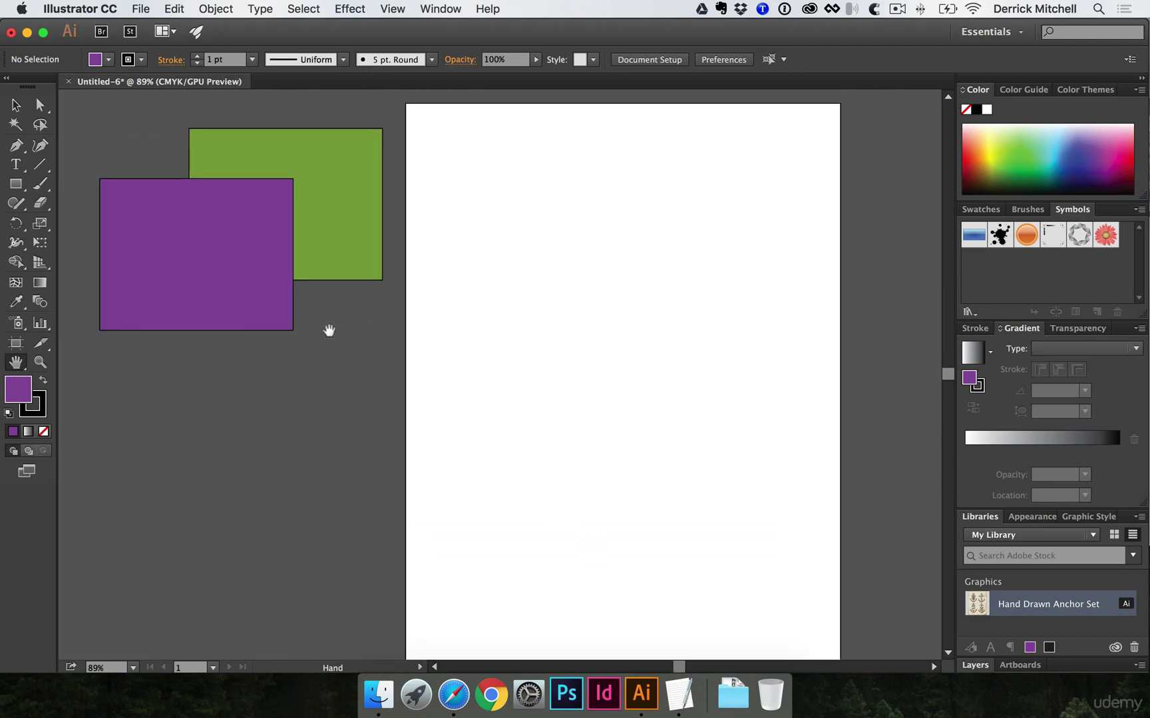
key(t)
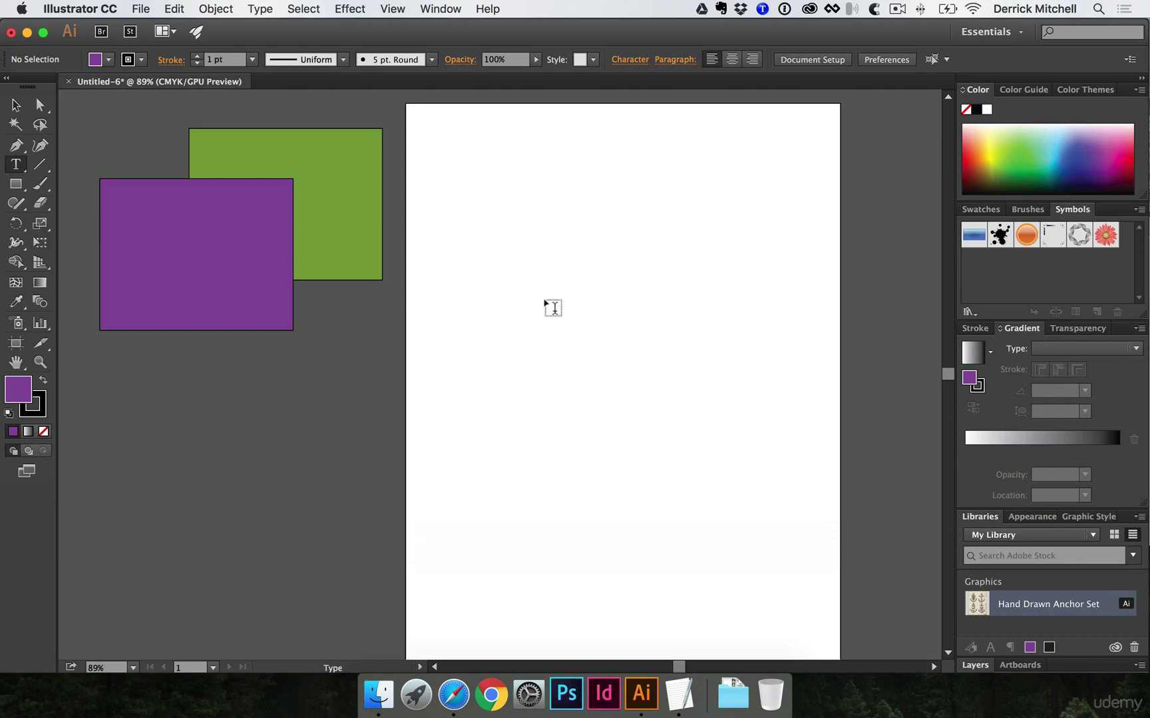
key(space)
mouse_move(782, 299)
mouse_down()
mouse_move(656, 323)
mouse_move(439, 292)
mouse_up()
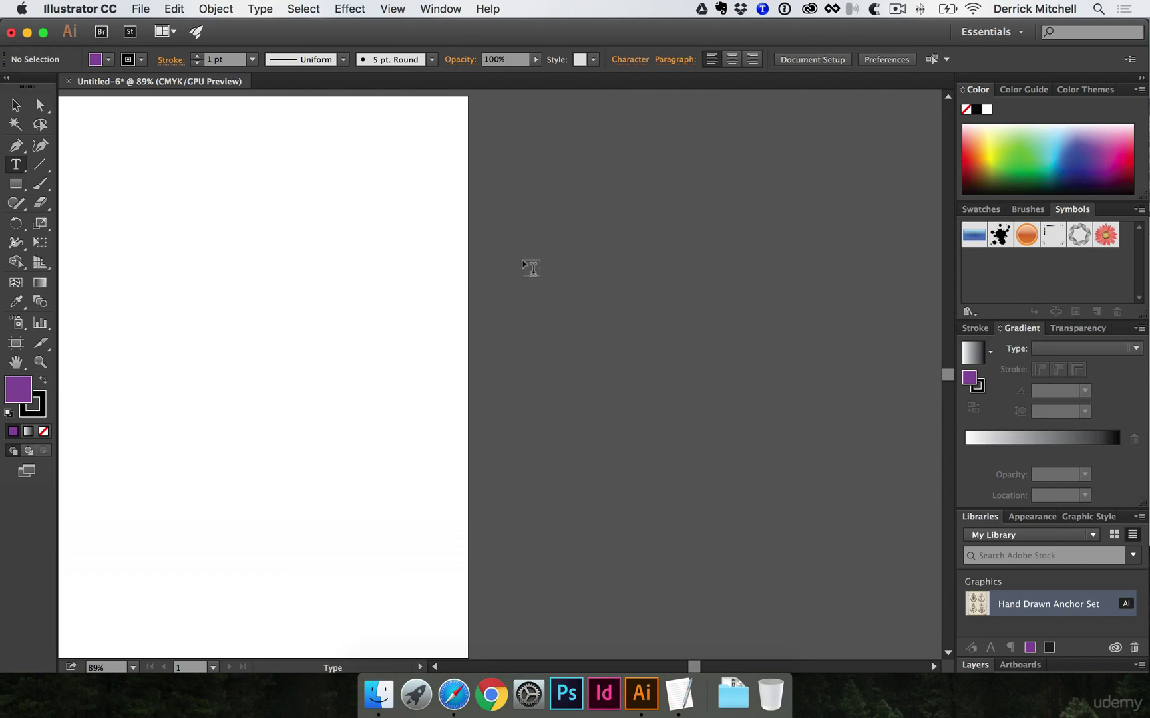
Step: Zoom in to 400% on the overlapping green and purple rectangles
key(space)
drag(189, 260, 672, 252)
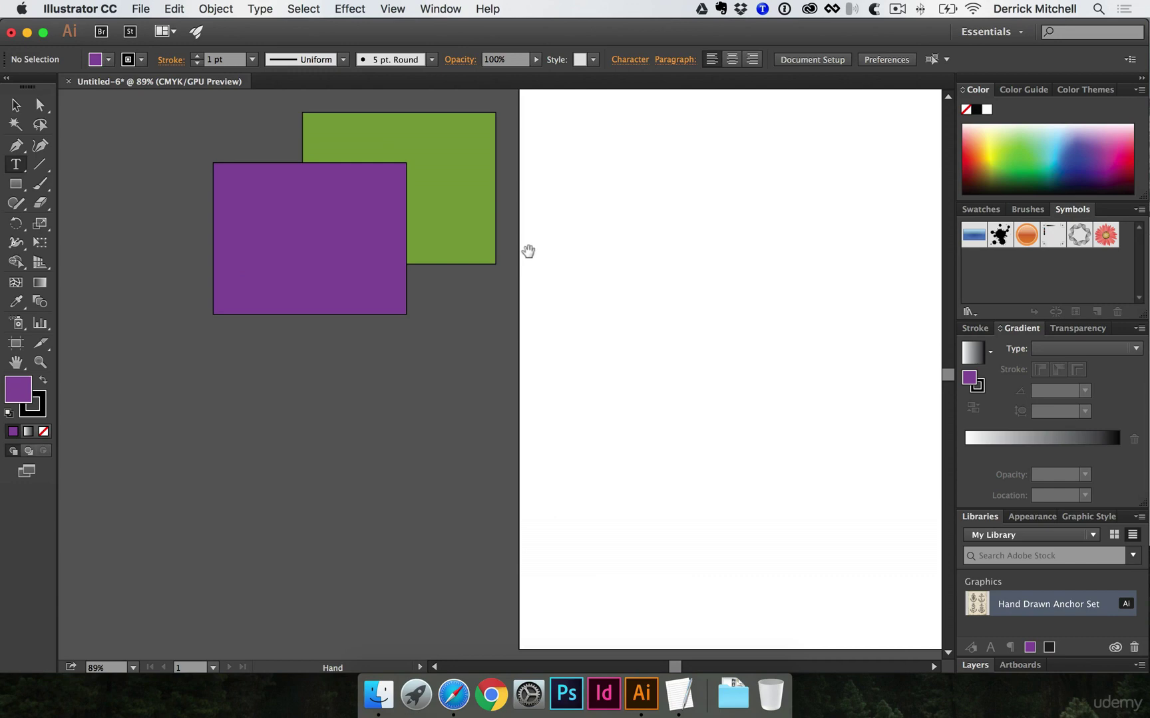
key(super+space)
key(ctrl+space)
key(space)
drag(542, 218, 450, 242)
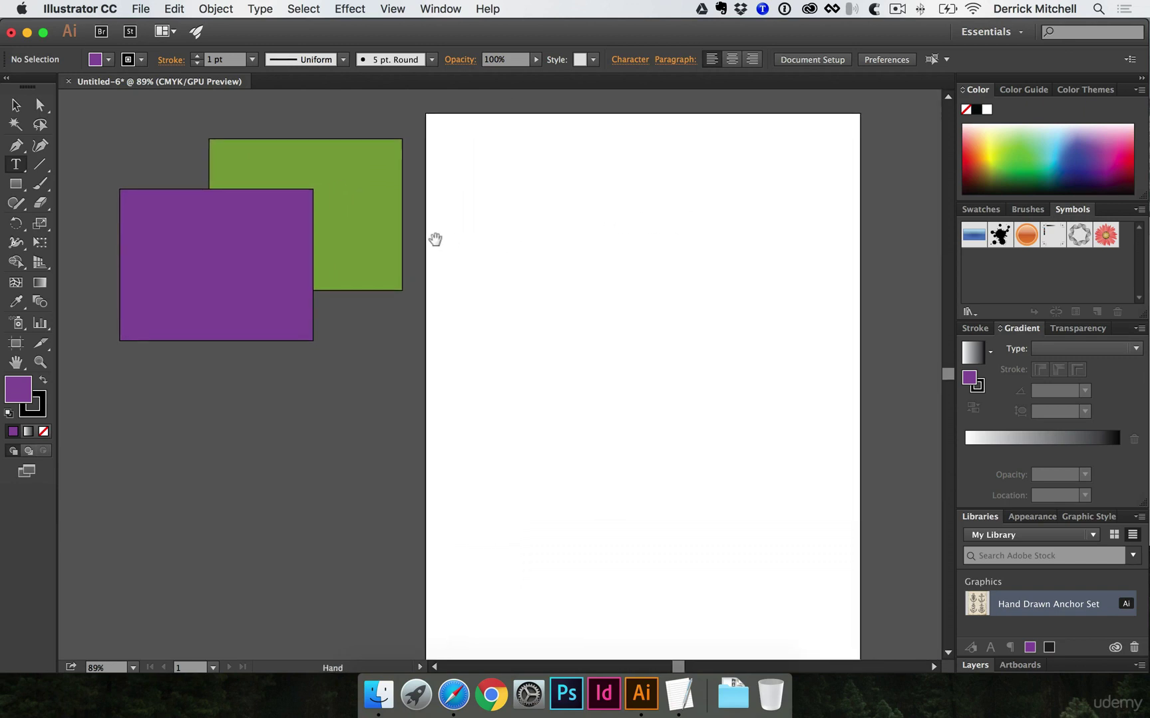
key(ctrl+space)
click(323, 268)
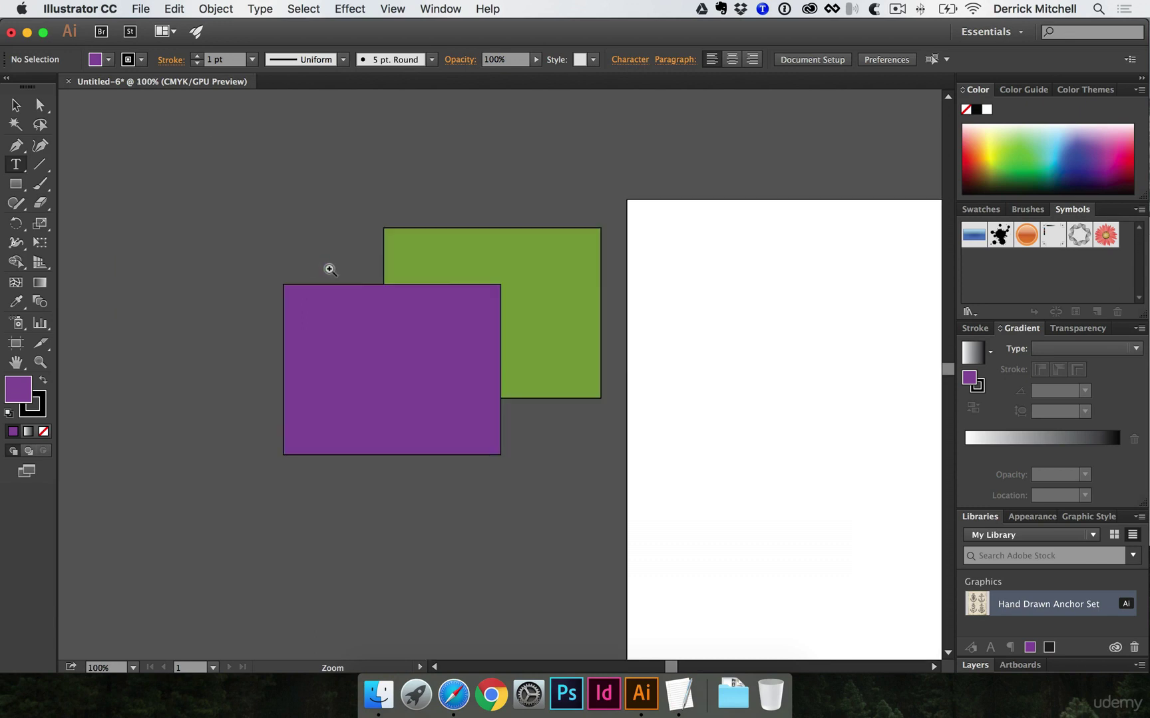
click(531, 280)
click(527, 290)
click(407, 468)
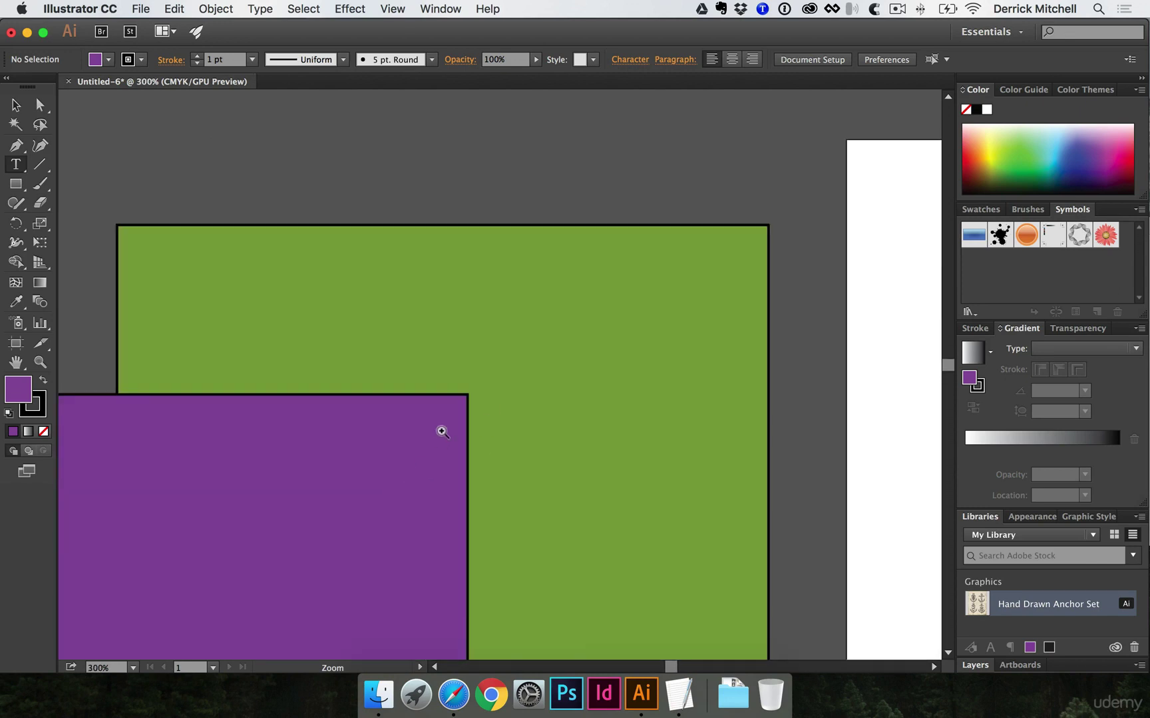
click(454, 411)
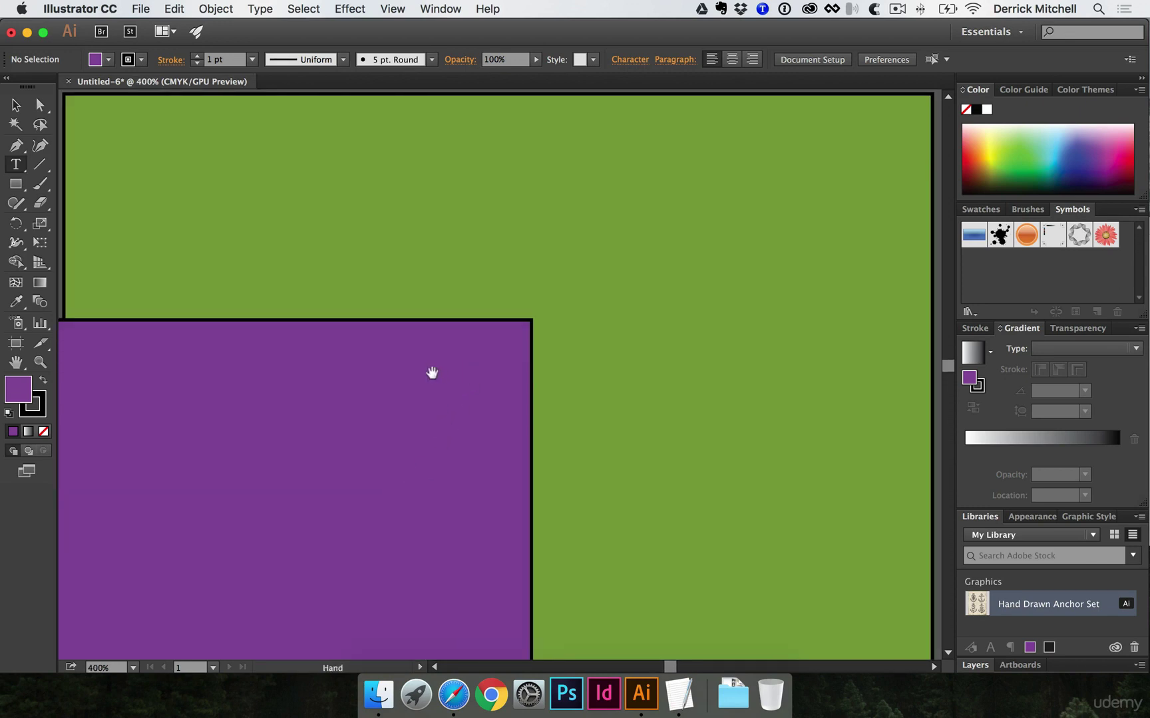
Step: Zoom back out to 66.67% so the whole artboard and both rectangles show
key(ctrl+space)
mouse_move(433, 373)
mouse_down()
mouse_move(495, 344)
mouse_move(638, 358)
mouse_up()
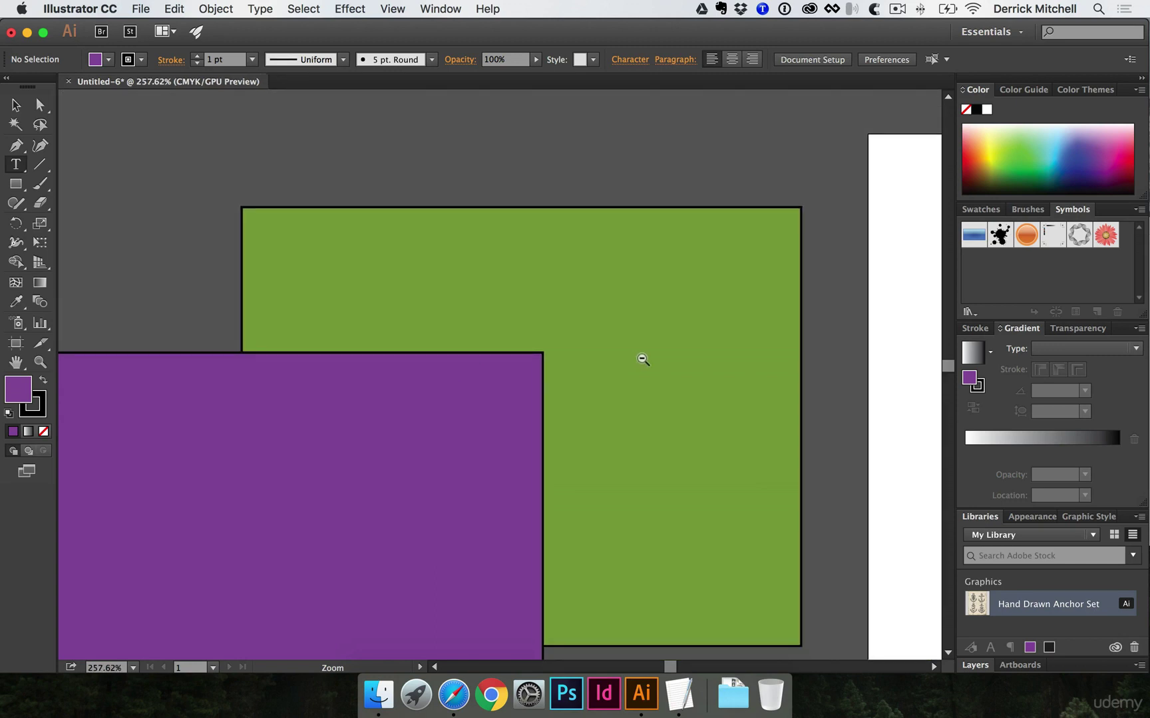
key(ctrl+1)
click(620, 392)
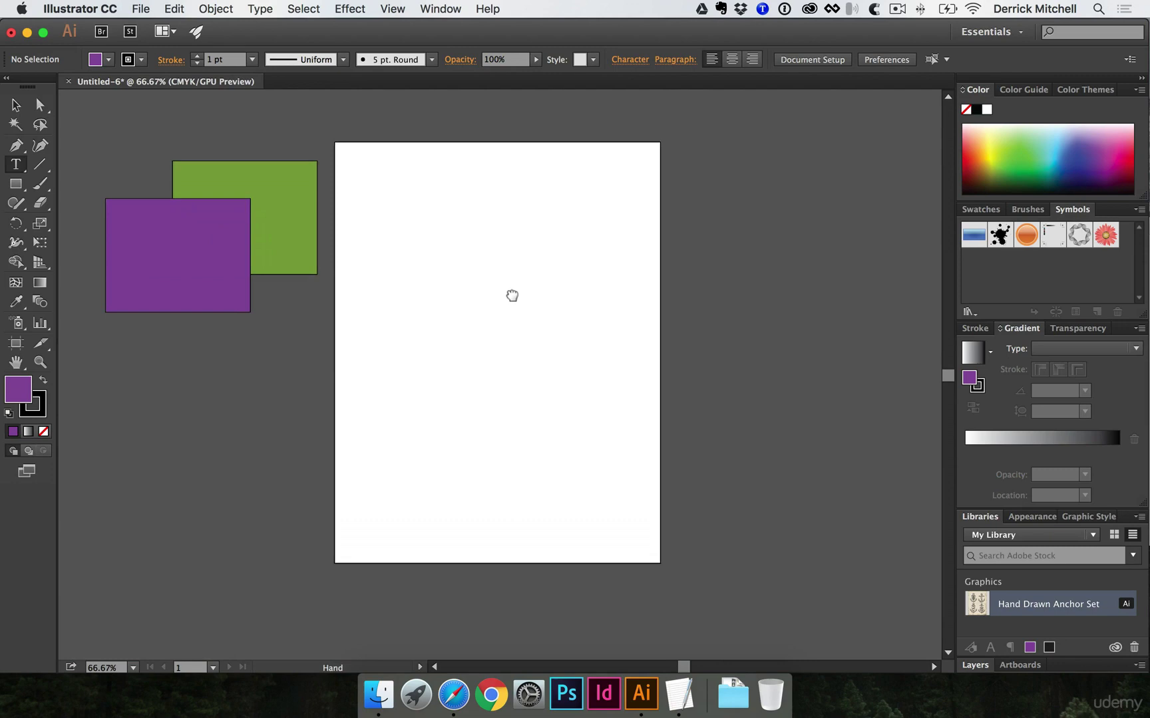
Step: Move the purple and green rectangles, then marquee-select all the rectangles together
mouse_move(512, 296)
mouse_down()
mouse_move(539, 279)
mouse_move(440, 284)
mouse_move(494, 273)
mouse_up()
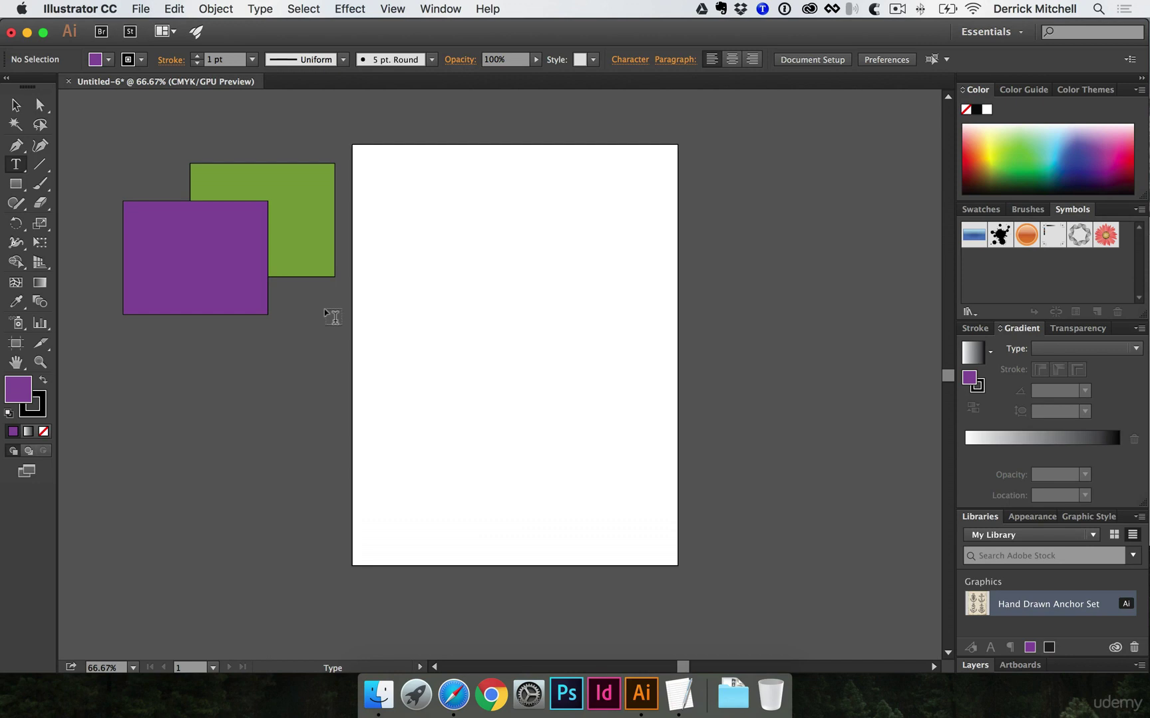
key(super)
drag(218, 250, 235, 338)
drag(266, 215, 354, 208)
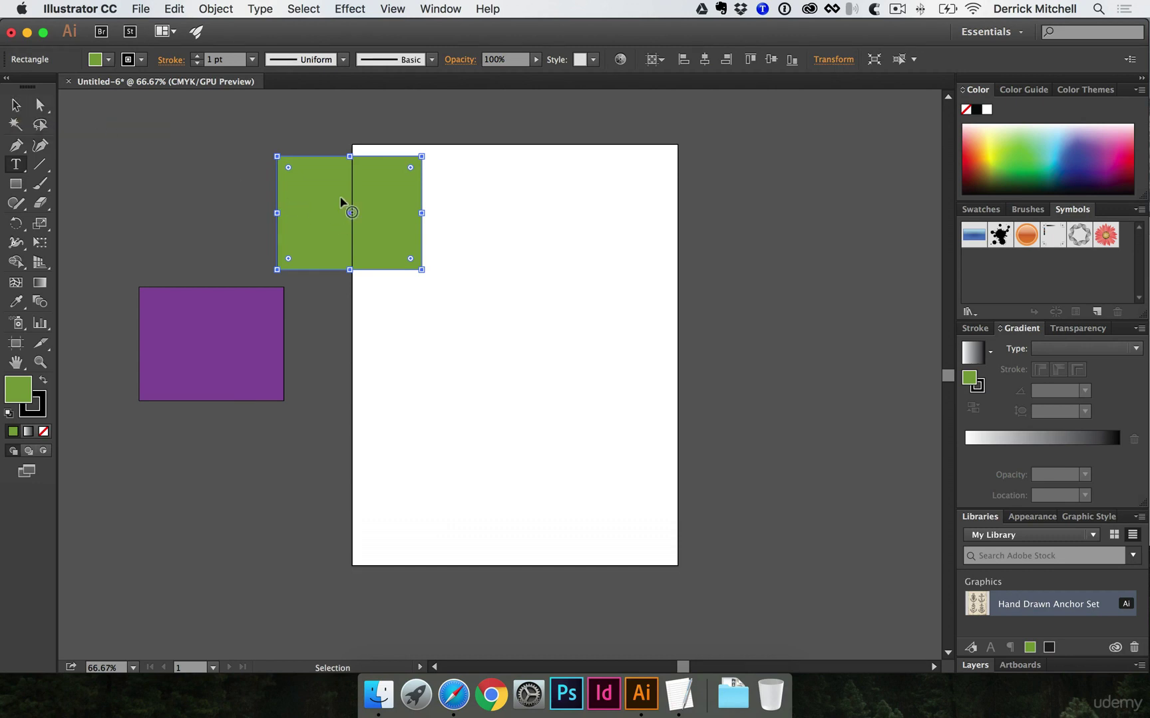
key(t)
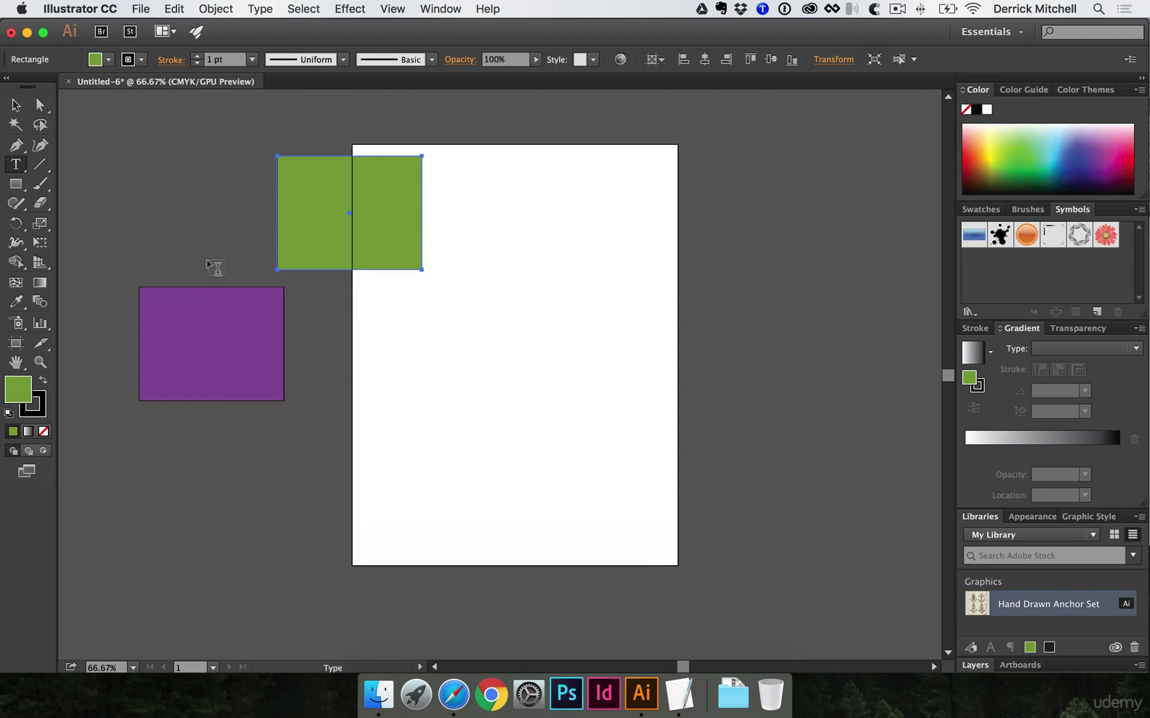
key(v)
drag(169, 222, 344, 320)
Step: Delete the selected rectangles and fit the empty artboard in the window at 89%
key(Delete)
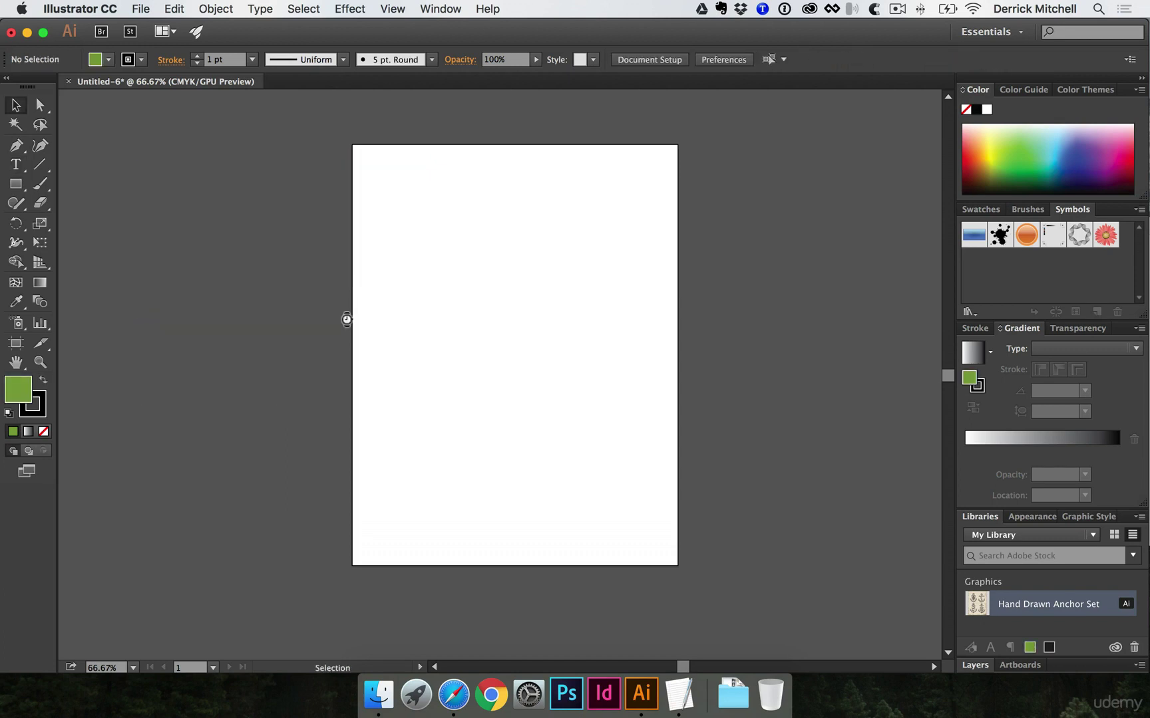
drag(586, 303, 467, 290)
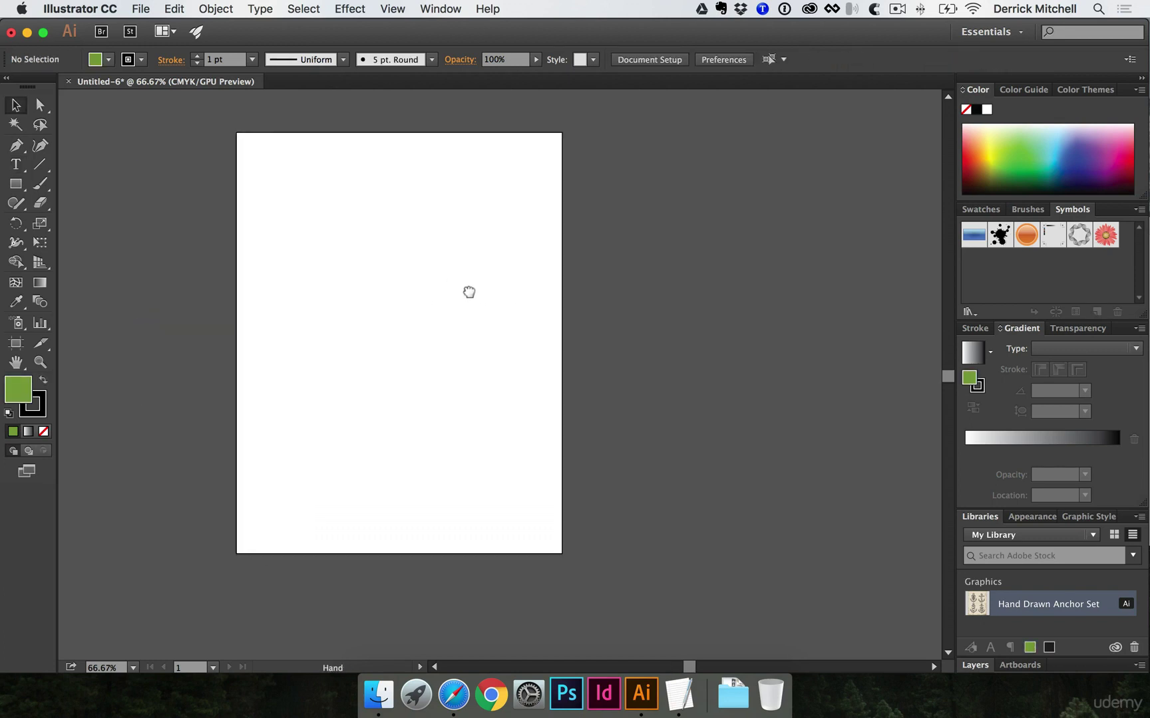
click(399, 10)
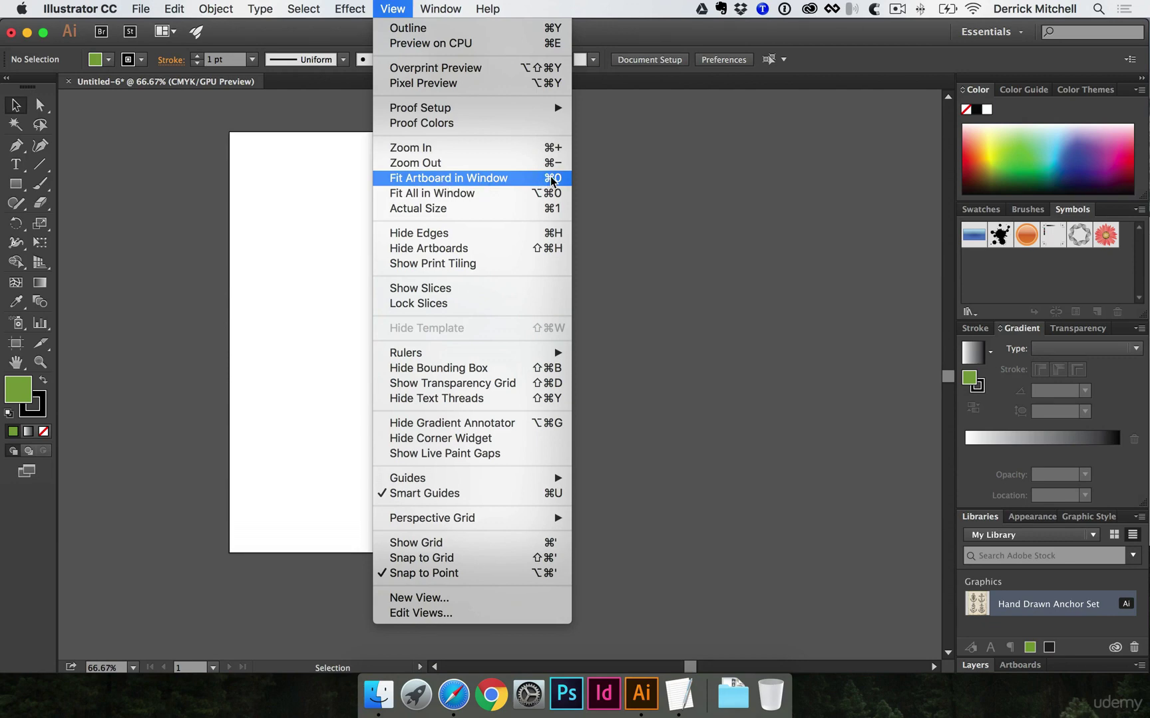
click(449, 178)
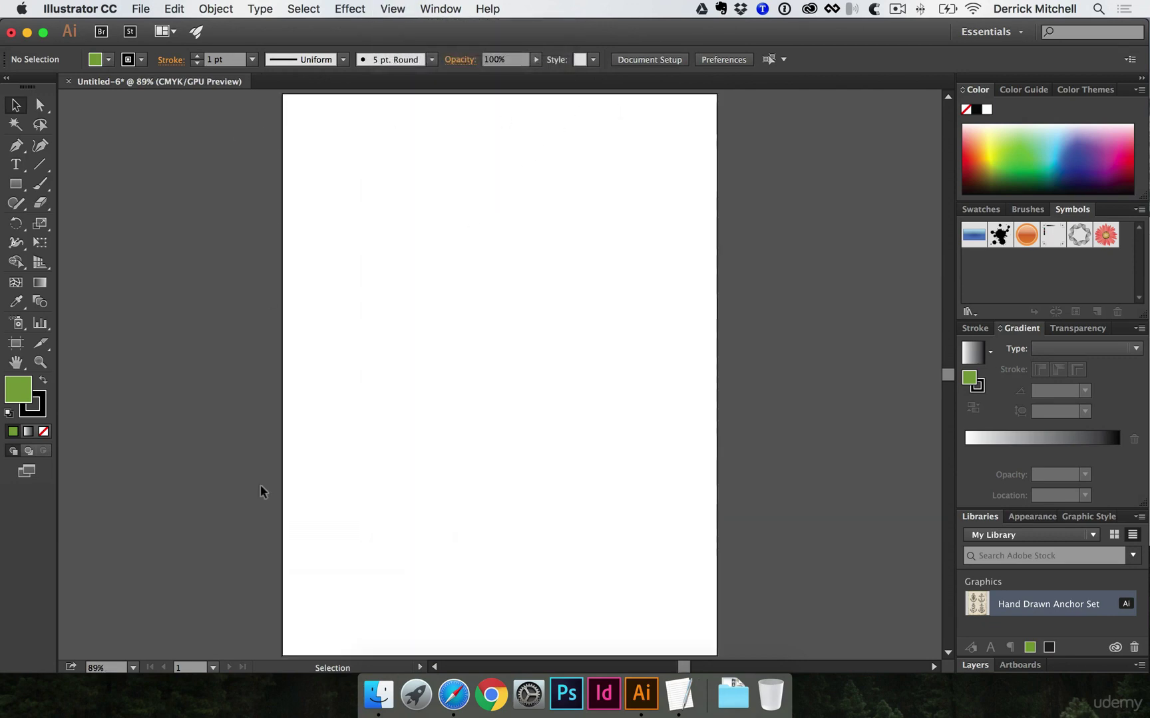
Step: Drag the fitted 89% artboard over to the left side of the window
mouse_move(628, 436)
mouse_down()
mouse_move(449, 421)
mouse_move(409, 440)
mouse_up()
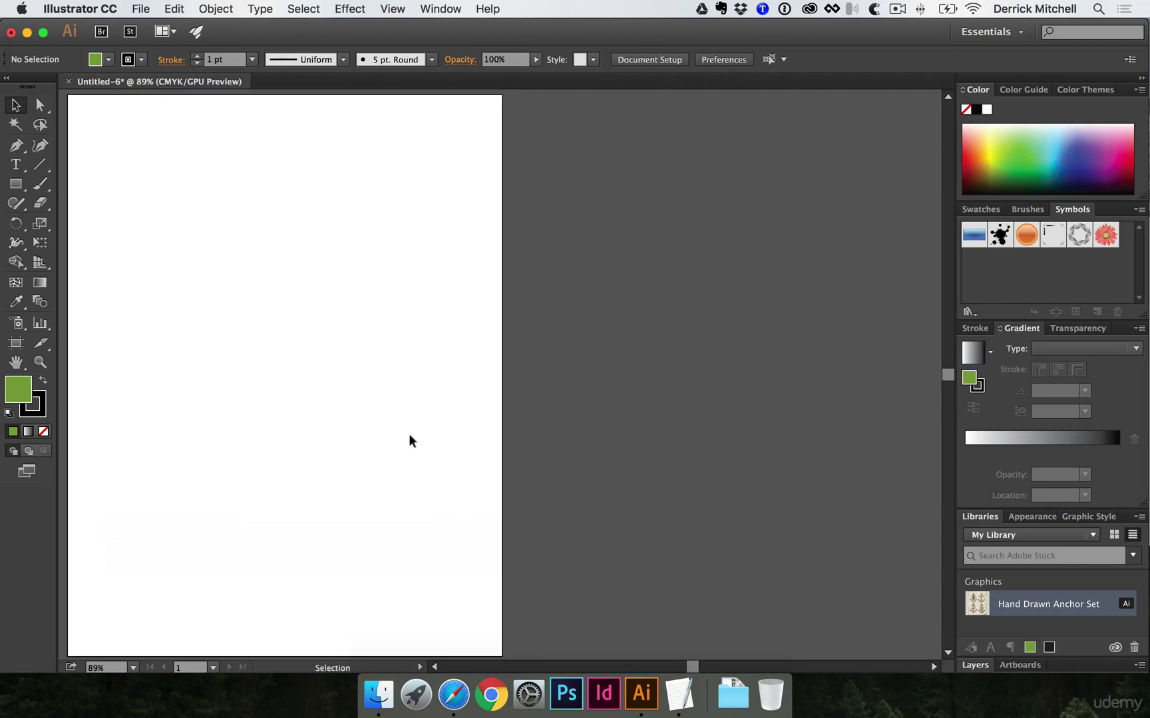